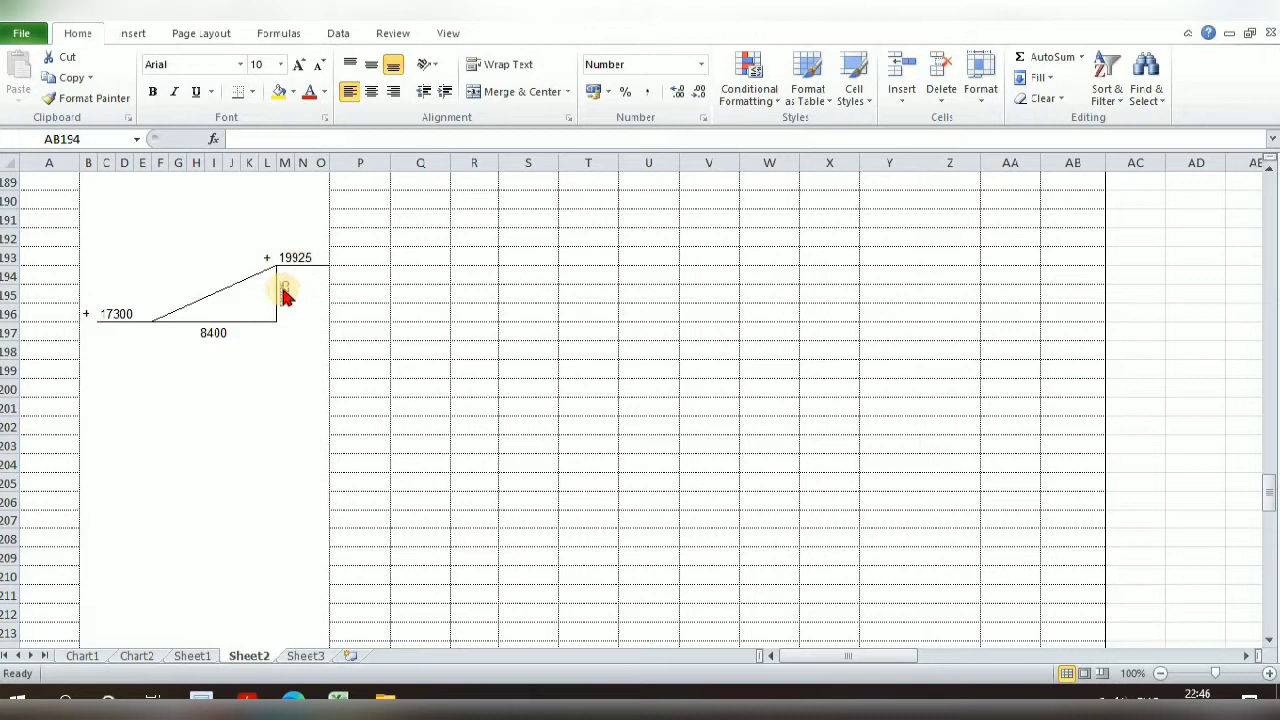
Inspect the 2625 rise formula in M194 and the 8400 run value in F197
{"action": "left_click", "coordinate": [283, 291]}
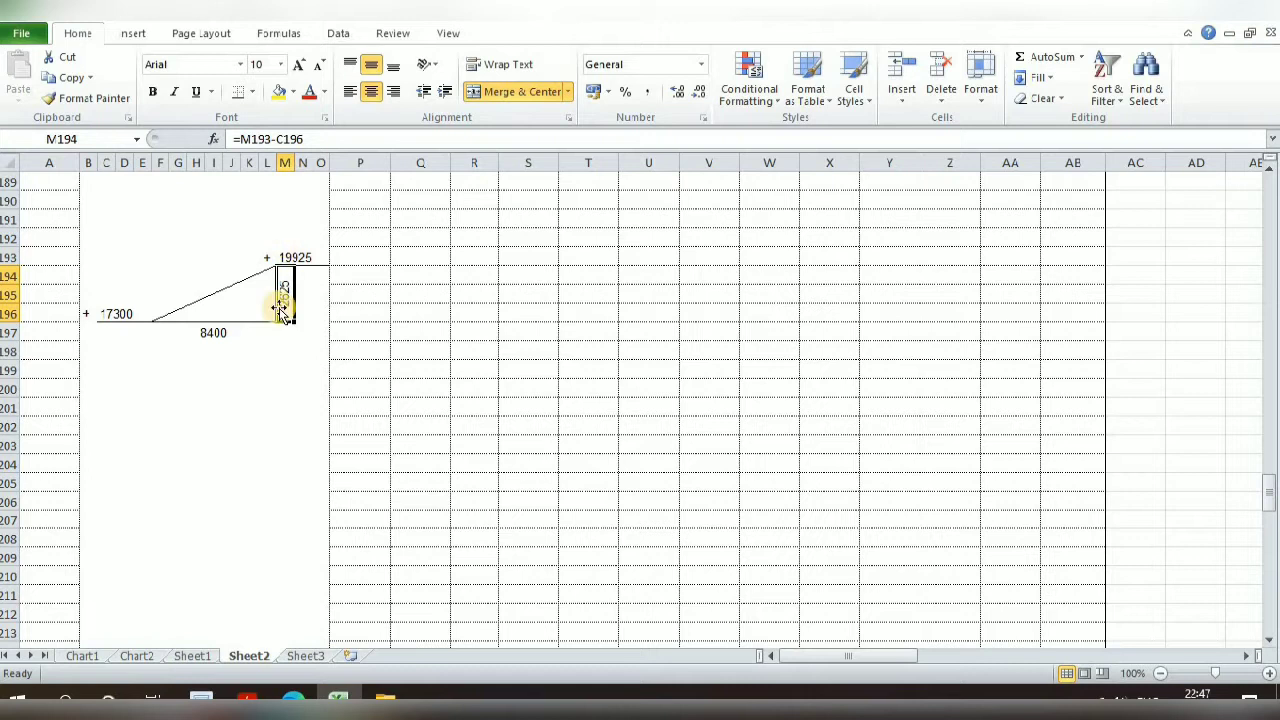
{"action": "left_click", "coordinate": [208, 334]}
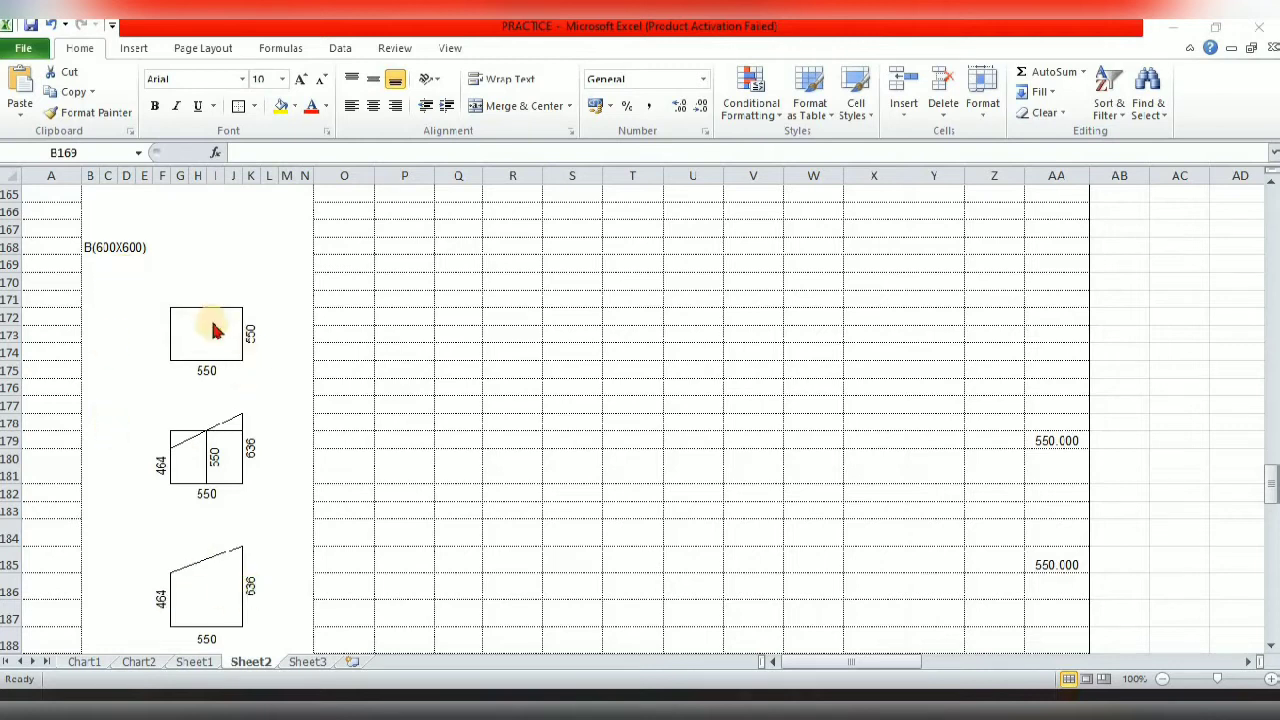
Copy the rotated 550 height label into I179 of the middle stirrup sketch
{"action": "left_click", "coordinate": [206, 370]}
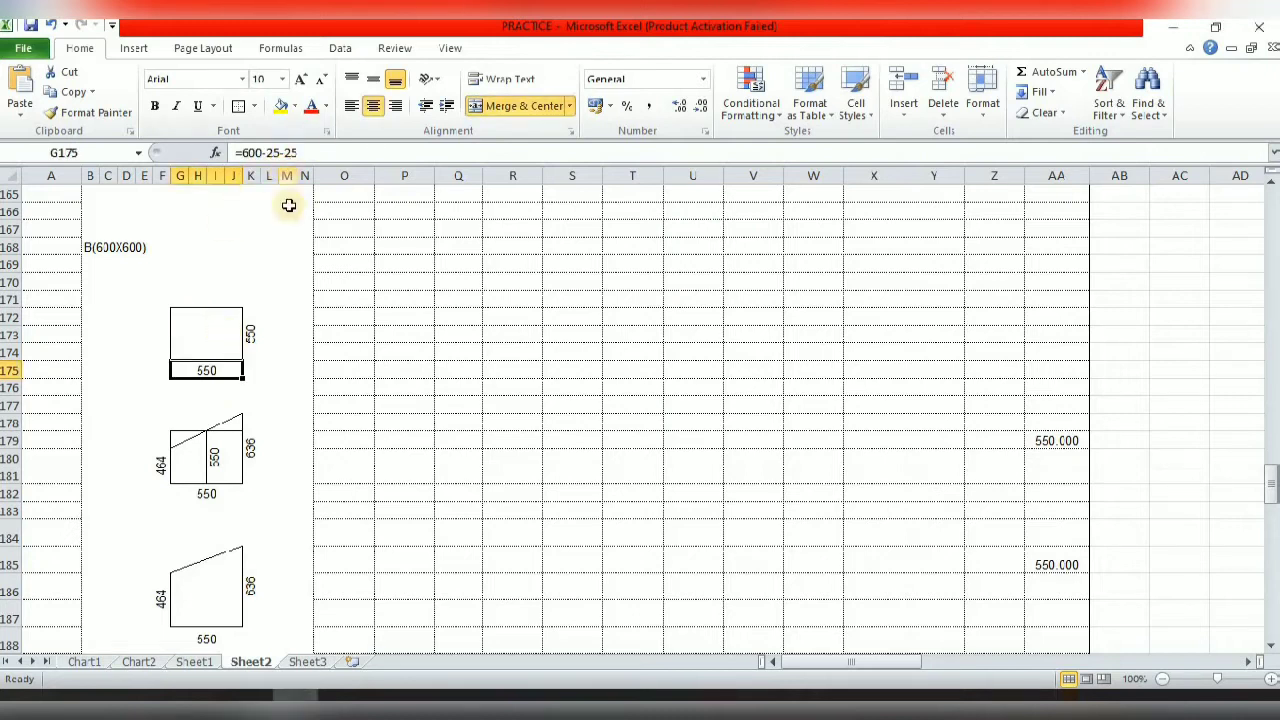
{"action": "left_click", "coordinate": [251, 337]}
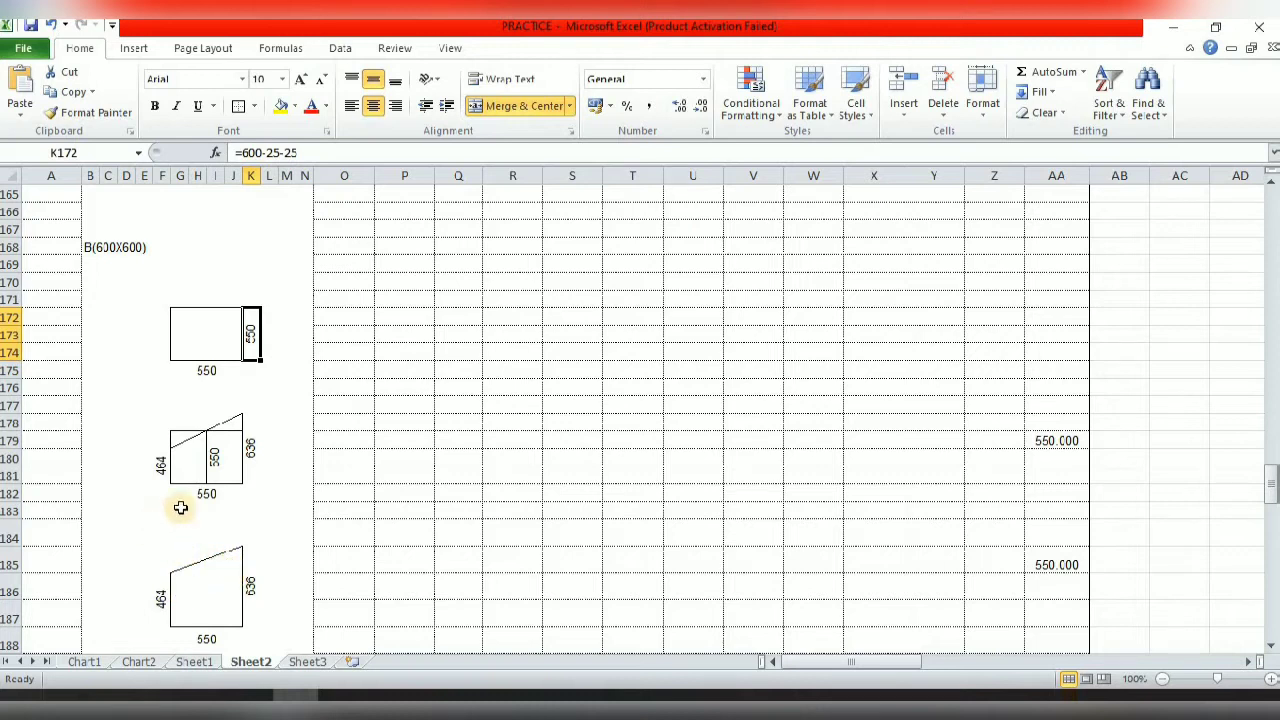
{"action": "left_click", "coordinate": [218, 457]}
{"action": "type", "text": "550"}
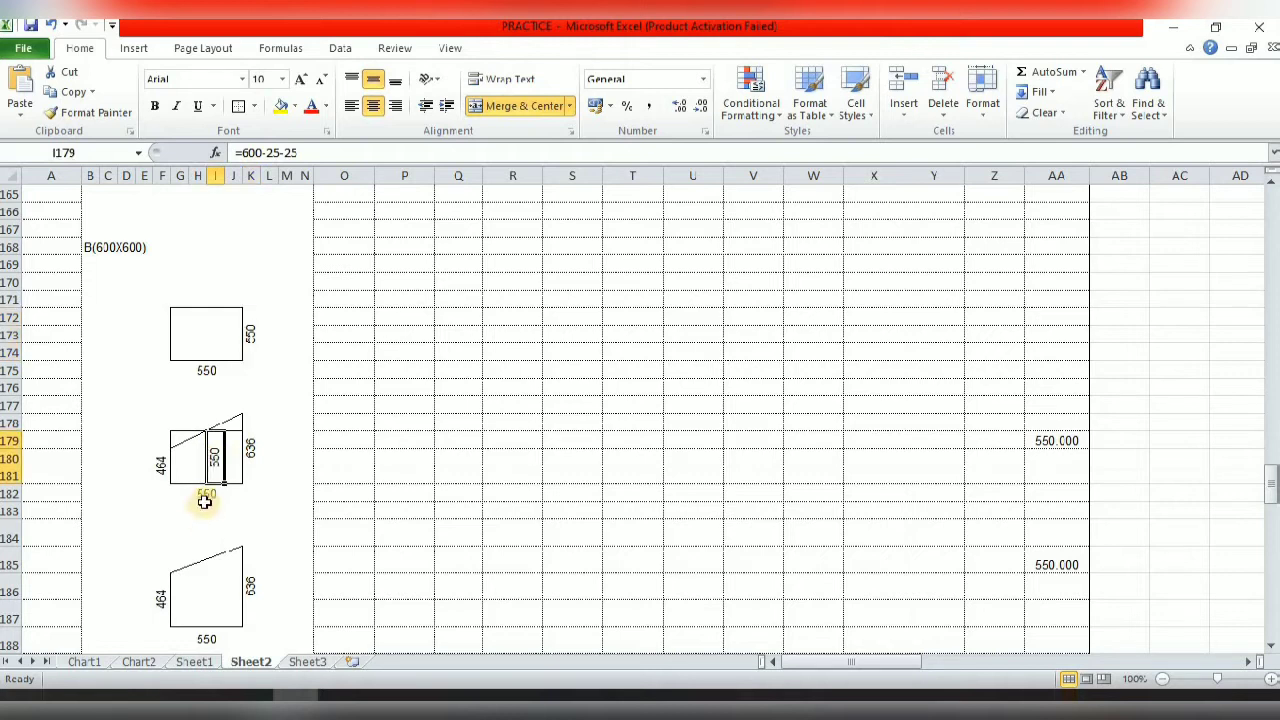
Draw a short vertical line at the sketch's upper-right corner labelled 550, then check the 464 formula
{"action": "left_click", "coordinate": [206, 493]}
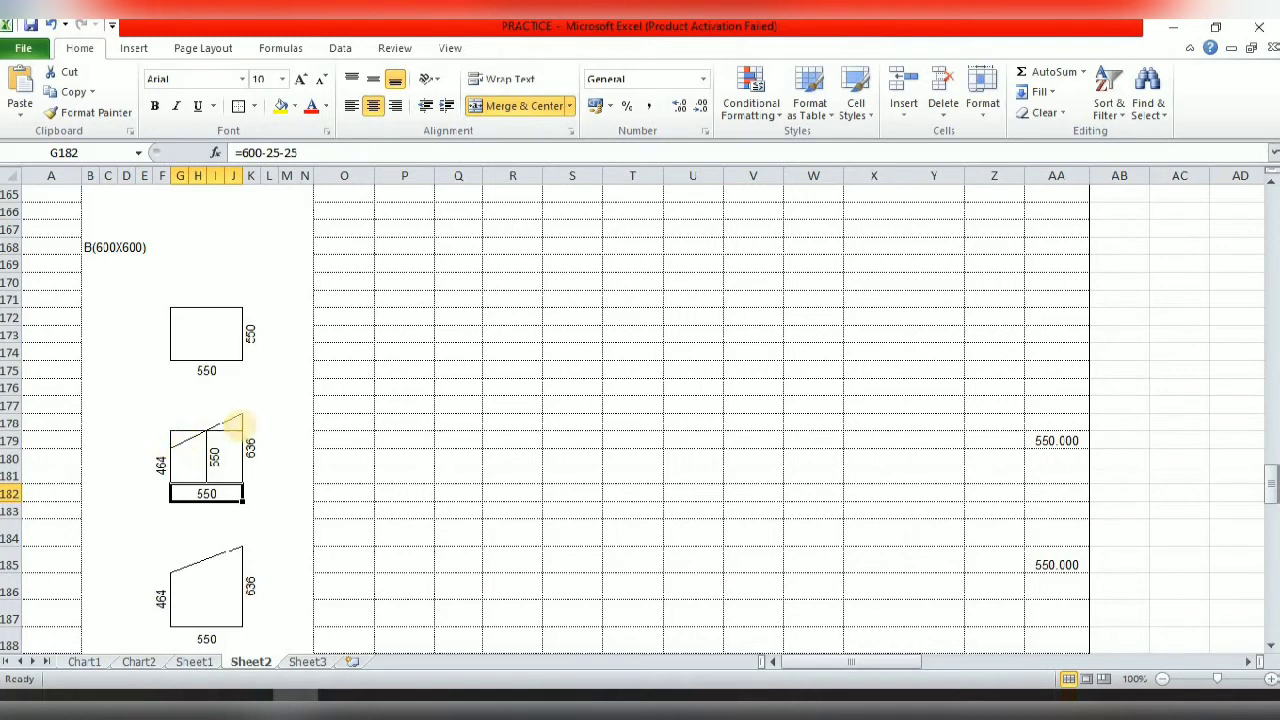
{"action": "left_click_drag", "start_coordinate": [241, 432], "coordinate": [241, 414]}
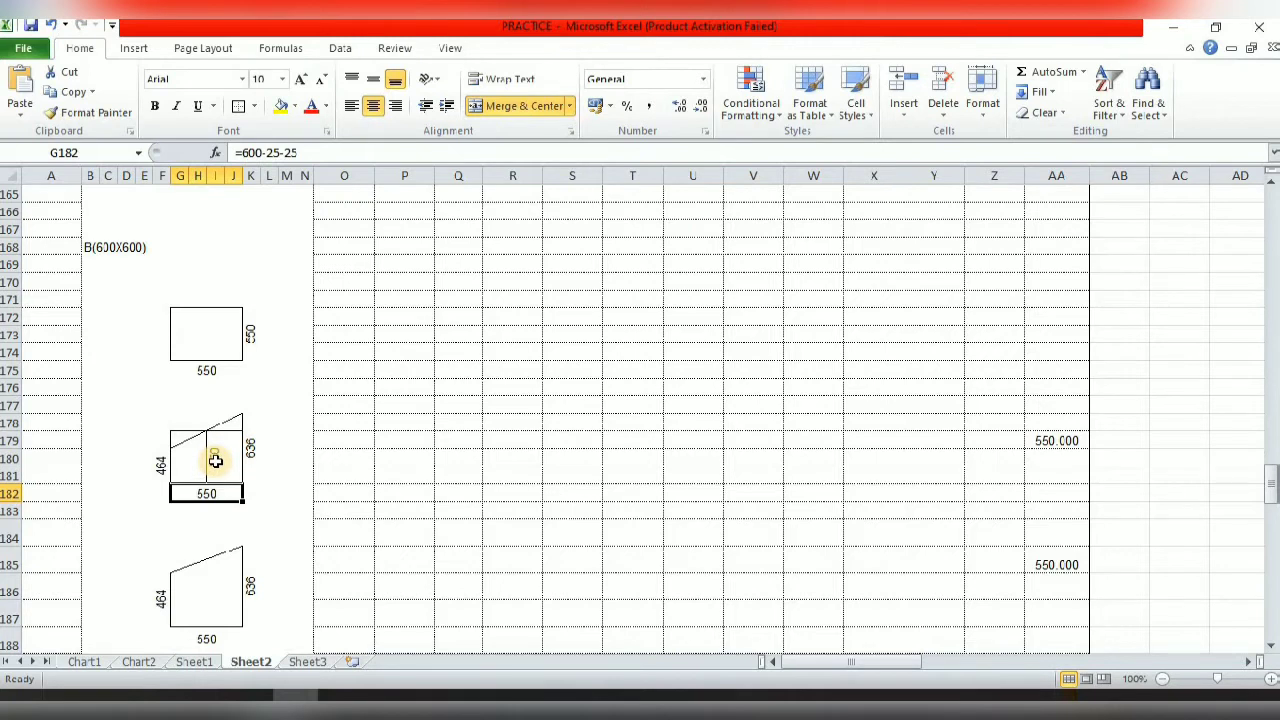
{"action": "type", "text": "550"}
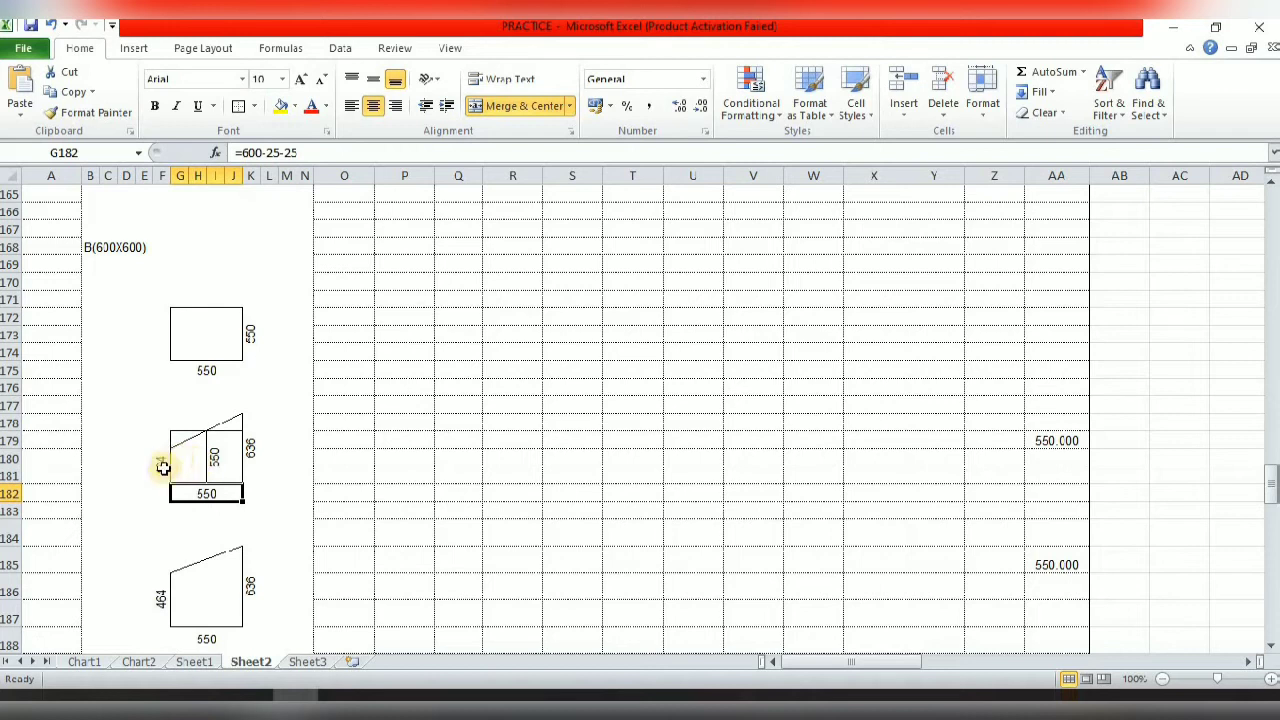
{"action": "left_click", "coordinate": [161, 467]}
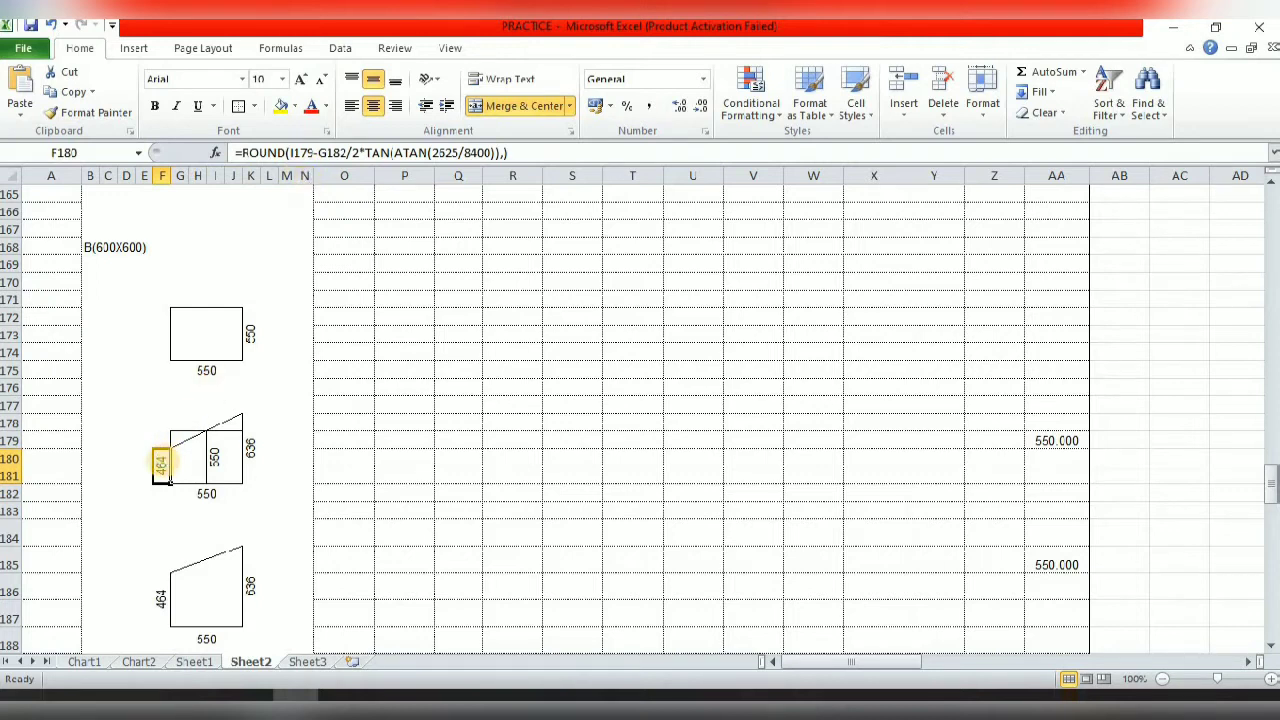
{"action": "double_click", "coordinate": [162, 461]}
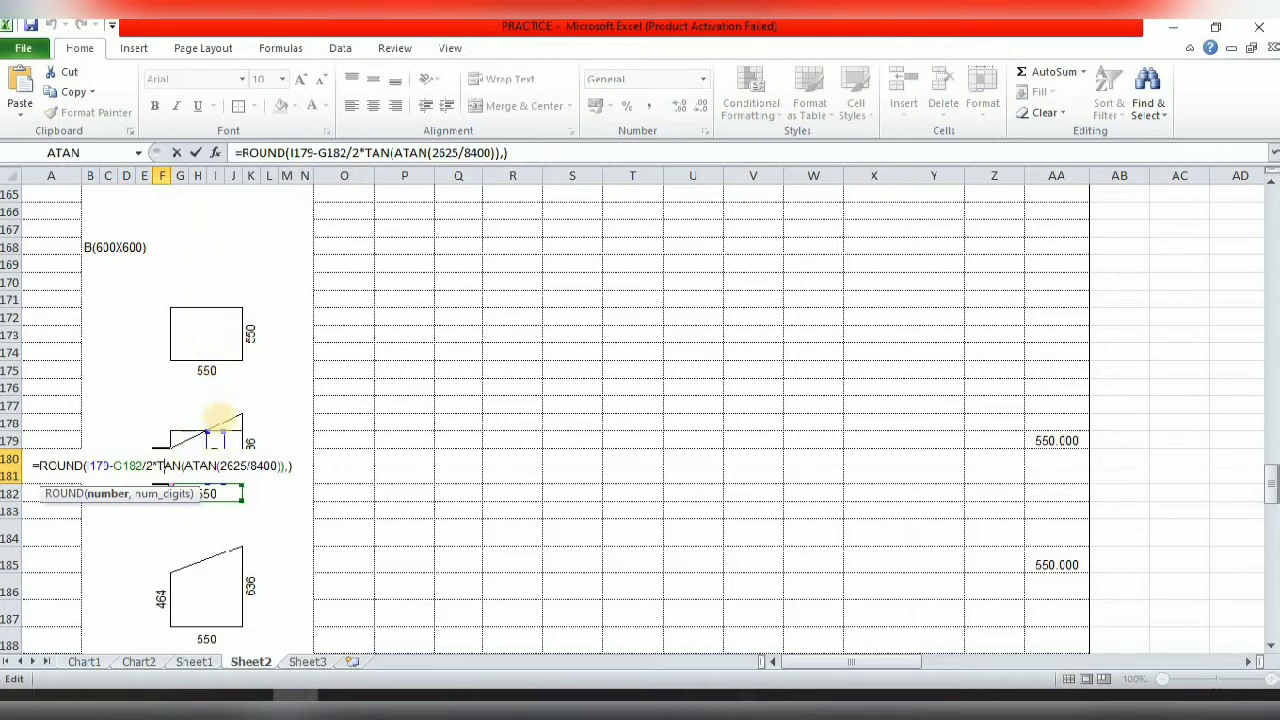
{"action": "key", "text": "Escape"}
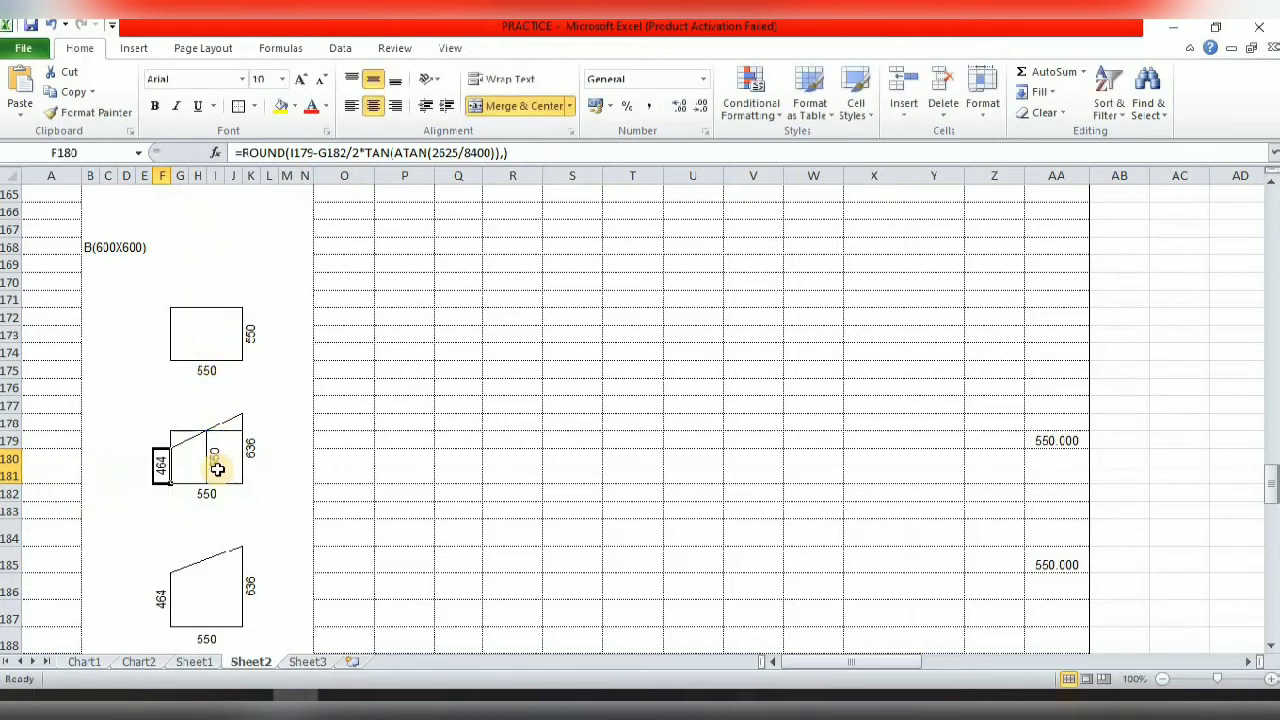
{"action": "double_click", "coordinate": [217, 469]}
{"action": "key", "text": "Escape"}
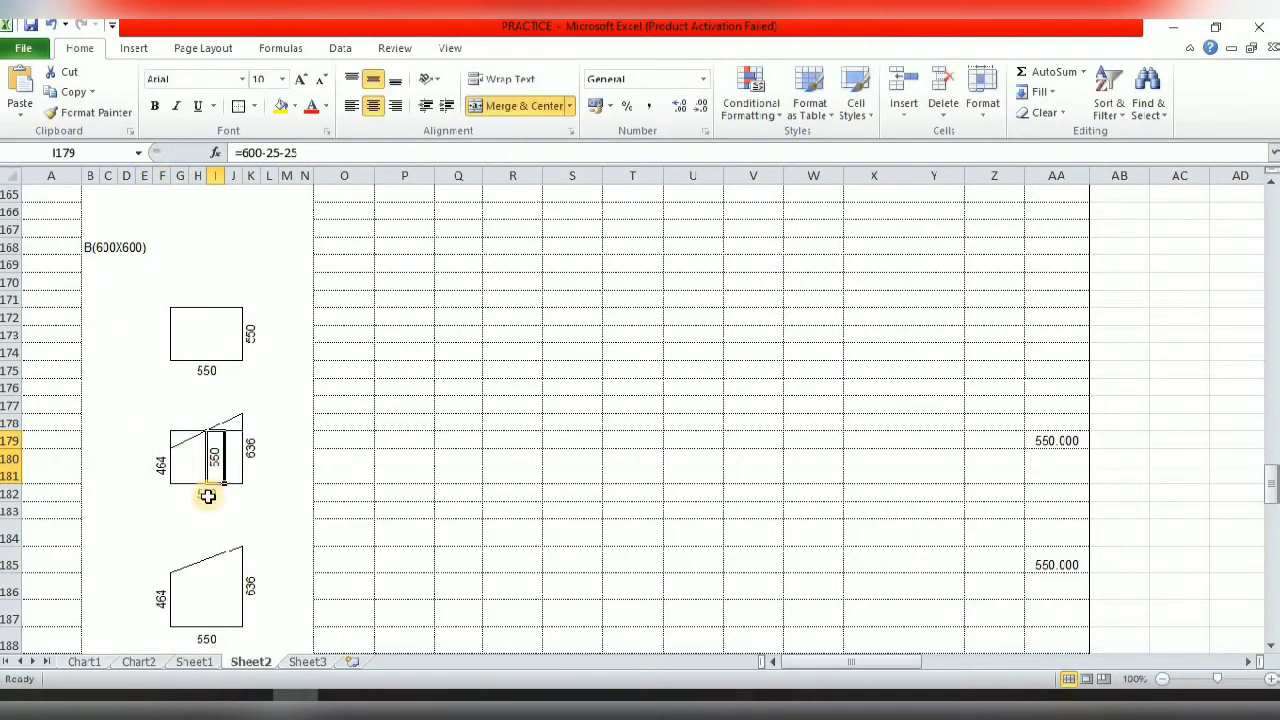
{"action": "left_click", "coordinate": [205, 495]}
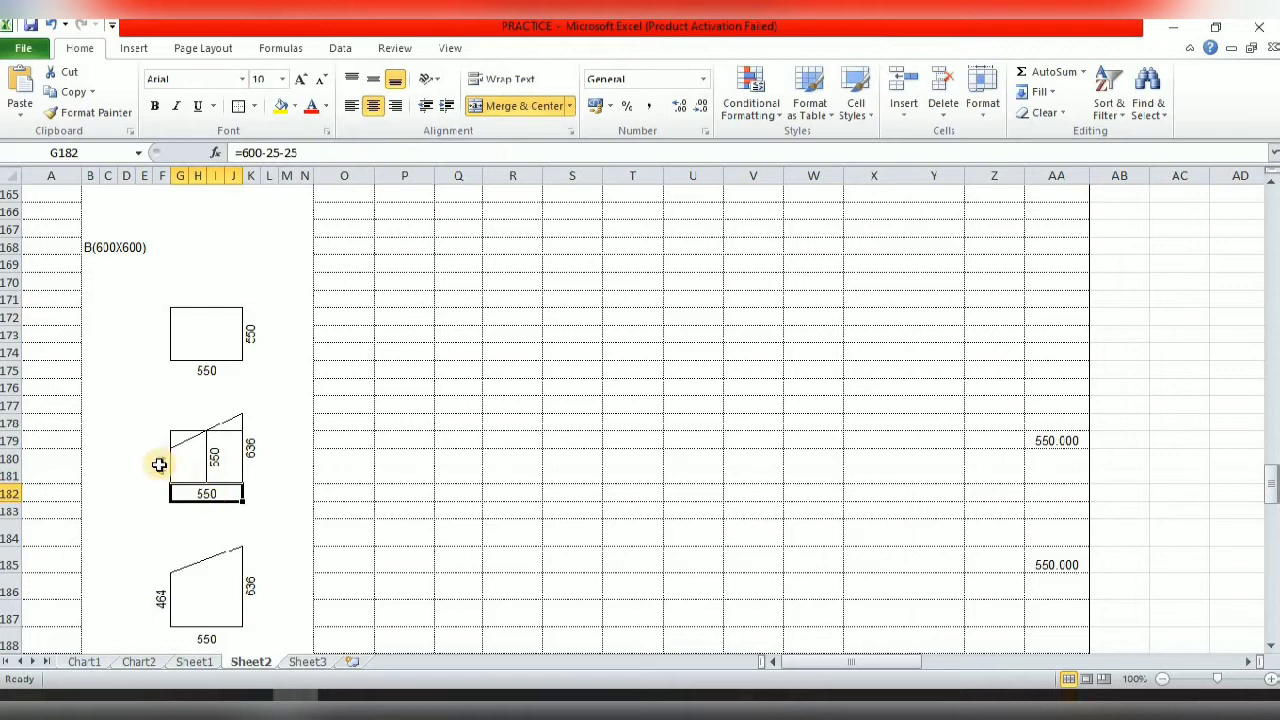
{"action": "left_click", "coordinate": [159, 465]}
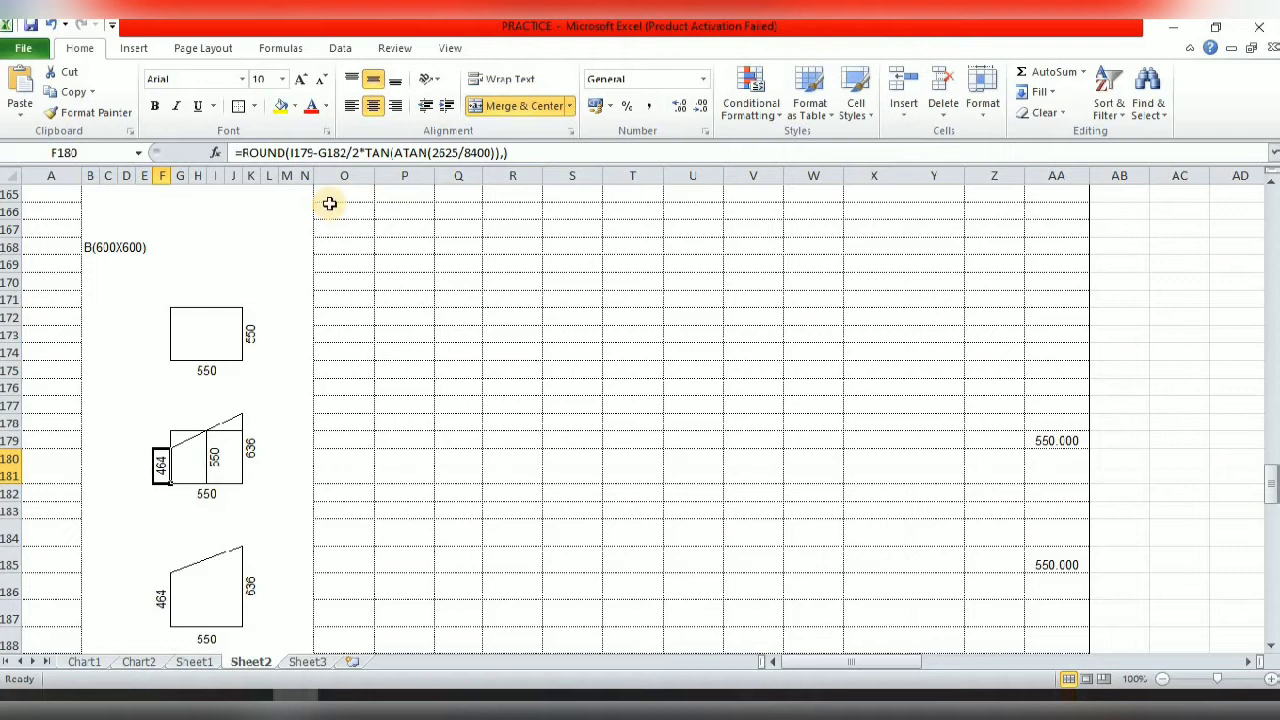
Copy the G182/2*TAN(ATAN(2625/8400)) slope term from F180's formula and start a formula in AA177
{"action": "left_click", "coordinate": [320, 152]}
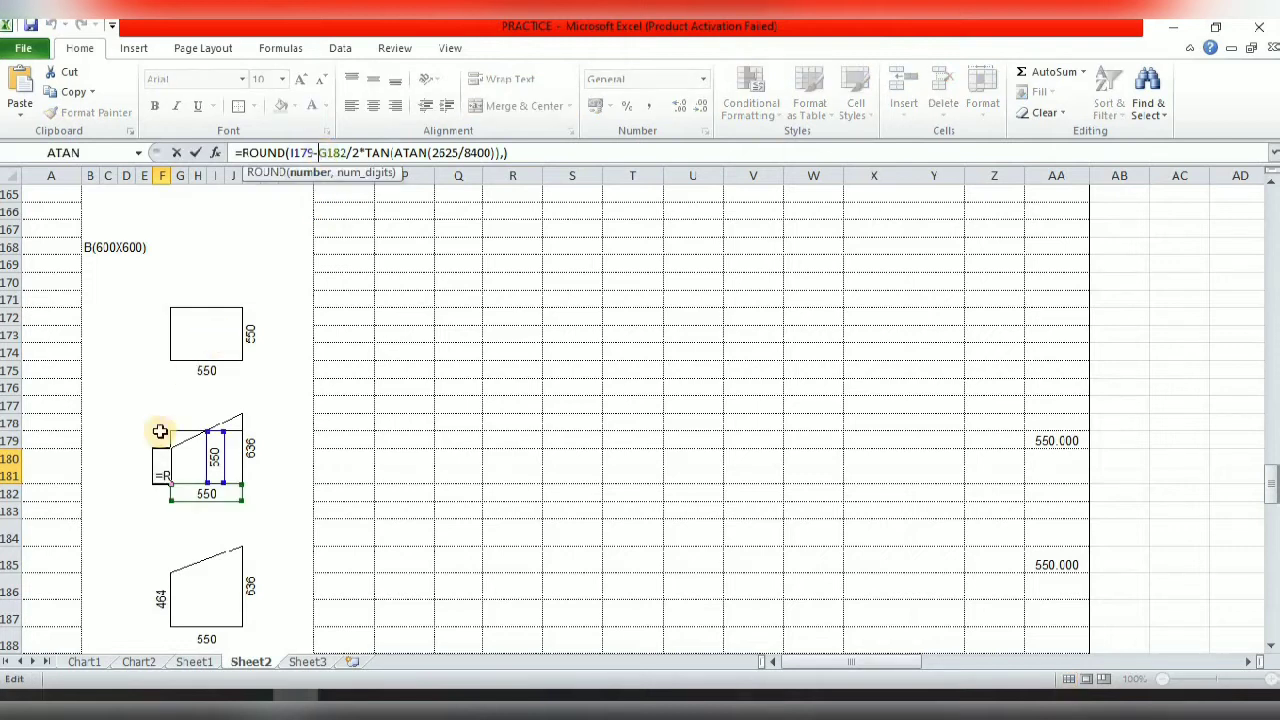
{"action": "key", "text": "Escape"}
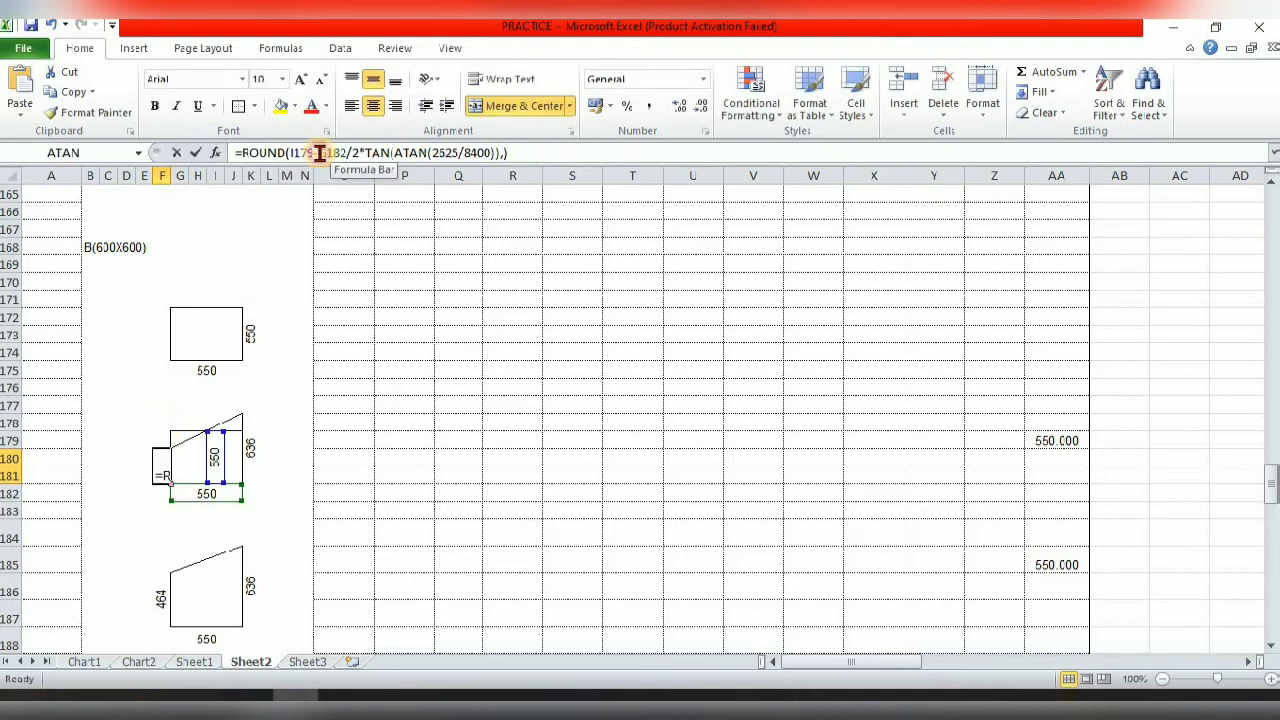
{"action": "left_click", "coordinate": [319, 152]}
{"action": "key", "text": "shift+Right"}
{"action": "key", "text": "shift+Right"}
{"action": "key", "text": "shift+Right"}
{"action": "key", "text": "shift+Right"}
{"action": "key", "text": "shift+Right"}
{"action": "key", "text": "shift+Right"}
{"action": "key", "text": "shift+Right"}
{"action": "key", "text": "shift+Right"}
{"action": "key", "text": "shift+Right"}
{"action": "key", "text": "shift+Right"}
{"action": "key", "text": "shift+Right"}
{"action": "key", "text": "shift+Right"}
{"action": "key", "text": "shift+Right"}
{"action": "key", "text": "shift+Right"}
{"action": "key", "text": "shift+Right"}
{"action": "key", "text": "shift+Right"}
{"action": "key", "text": "shift+Right"}
{"action": "key", "text": "shift+Right"}
{"action": "key", "text": "shift+Right"}
{"action": "key", "text": "shift+Right"}
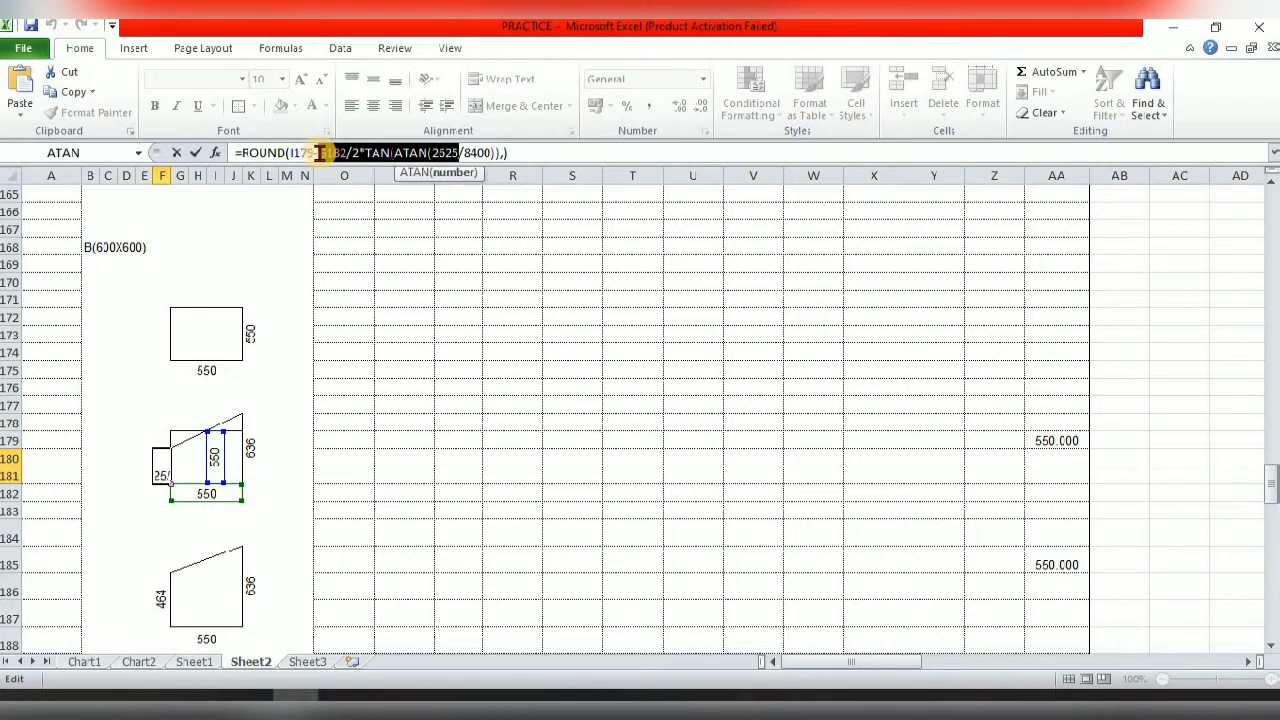
{"action": "key", "text": "shift+Right"}
{"action": "key", "text": "shift+Right"}
{"action": "key", "text": "shift+Right"}
{"action": "key", "text": "shift+Right"}
{"action": "key", "text": "shift+Right"}
{"action": "key", "text": "shift+Right"}
{"action": "key", "text": "shift+Right"}
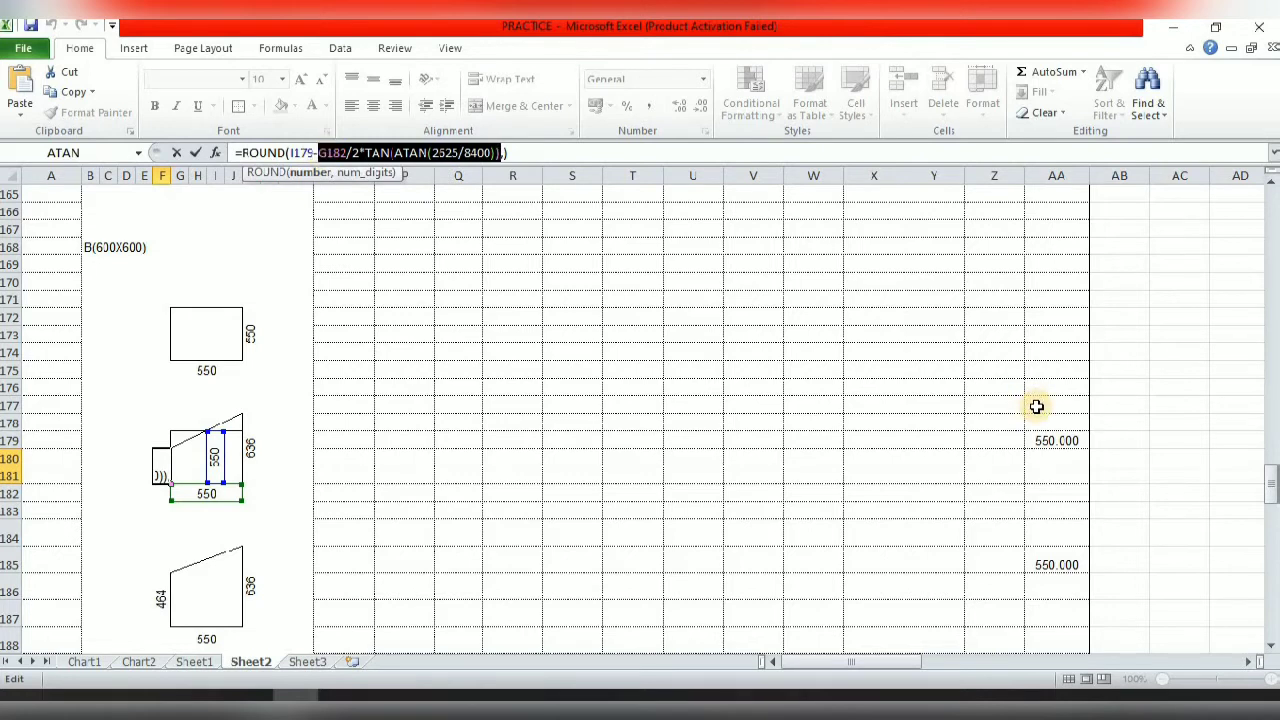
{"action": "key", "text": "Return"}
{"action": "left_click", "coordinate": [1036, 407]}
Paste the slope term into AA177 so it evaluates to 85.938
{"action": "type", "text": "="}
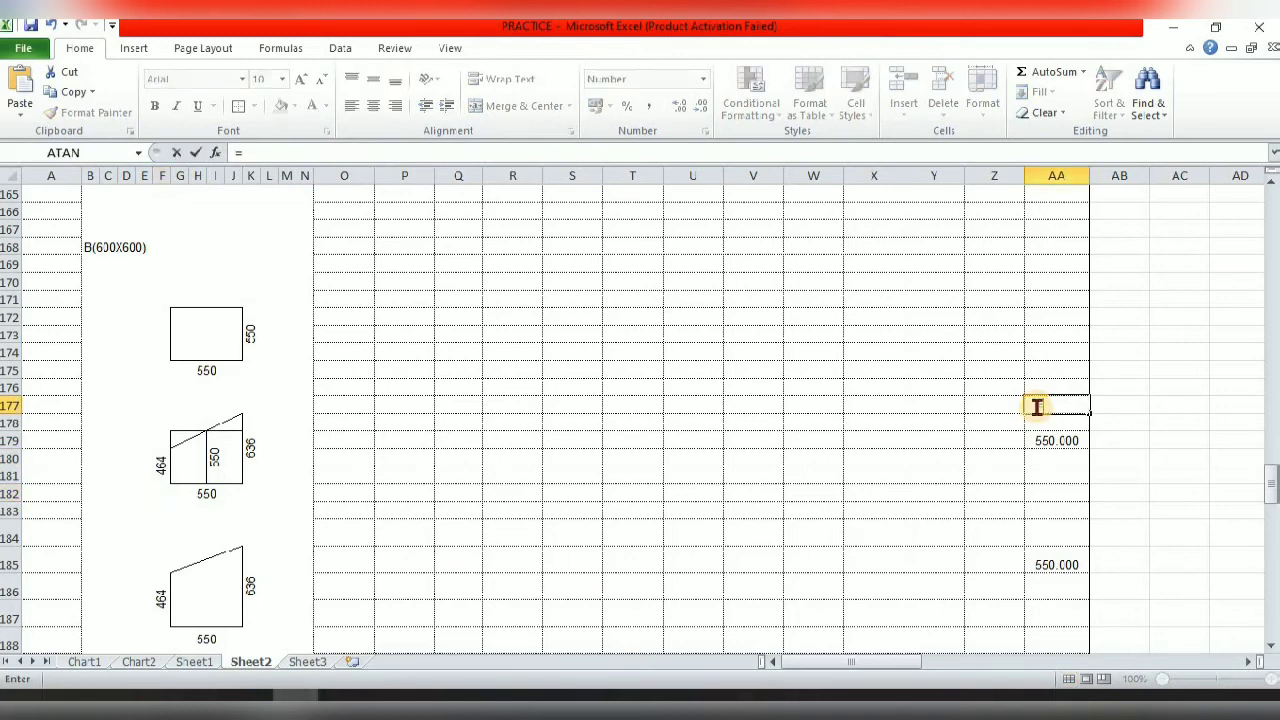
{"action": "type", "text": "G182/2*TAN(ATAN(2625/8400))"}
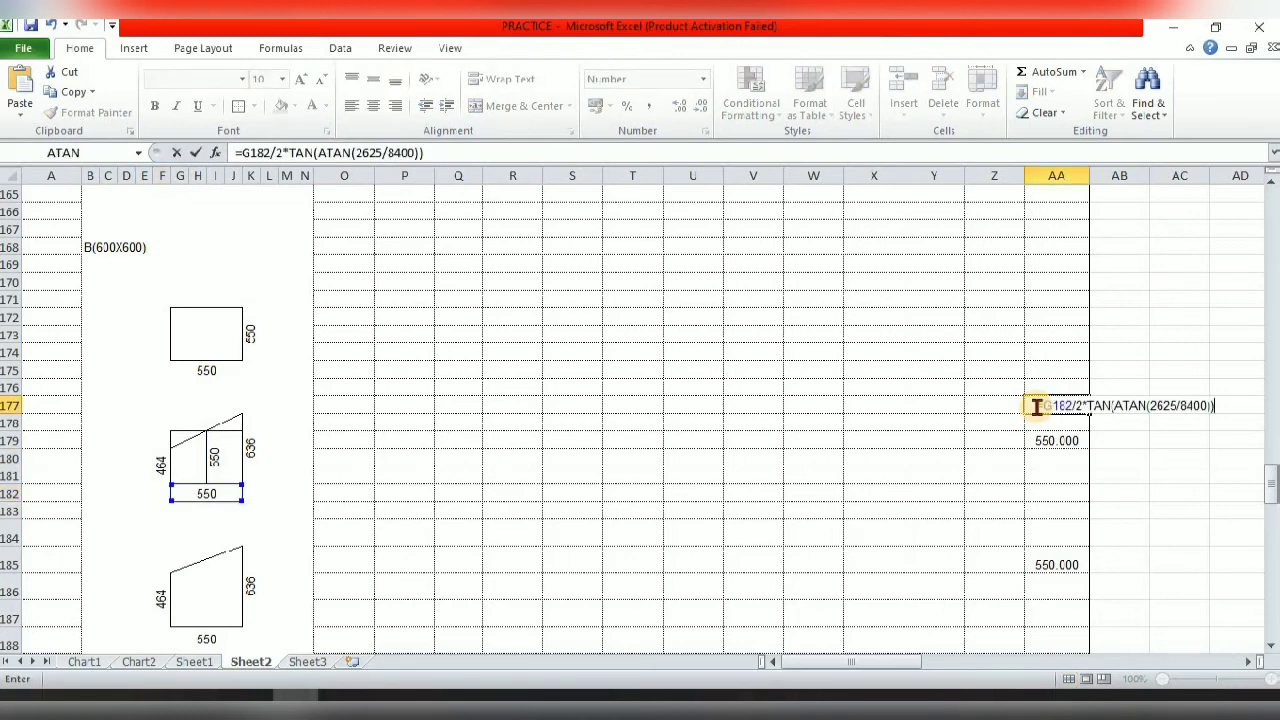
{"action": "key", "text": "Return"}
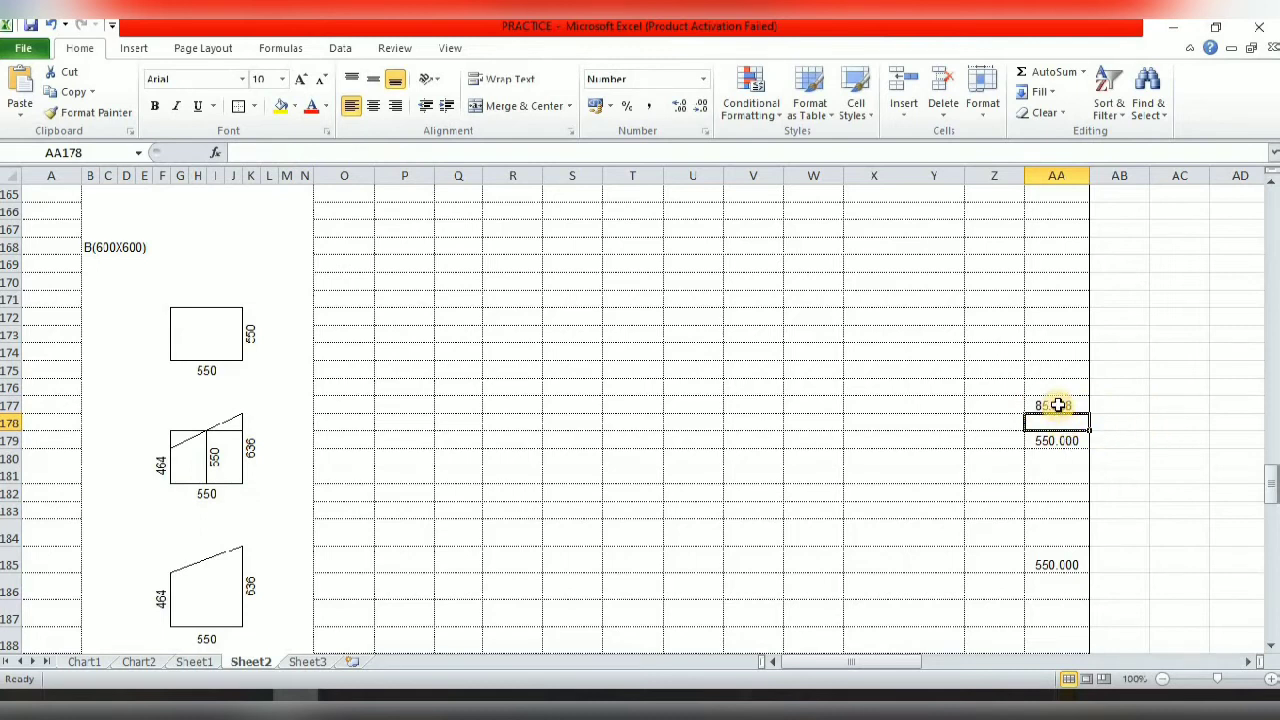
{"action": "left_click", "coordinate": [1058, 407]}
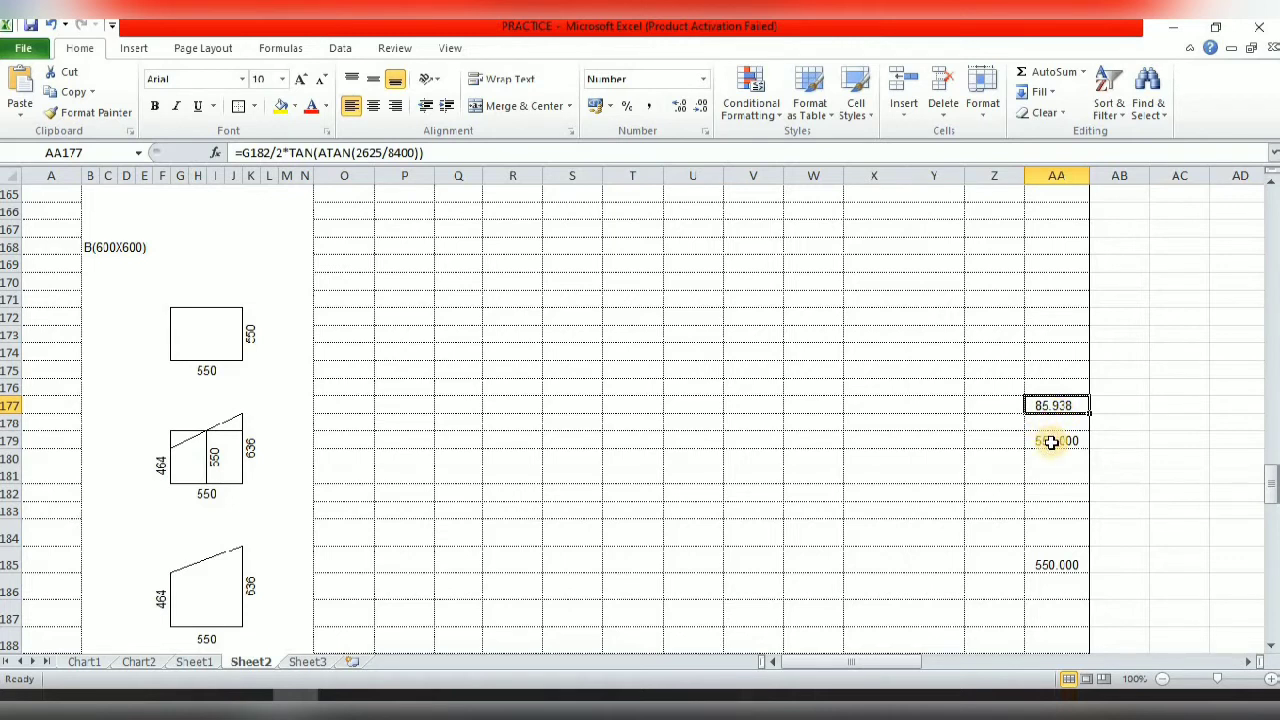
Enter =550-86 in AA175 and =550+86 in AA176 to get heights 464 and 636
{"action": "left_click", "coordinate": [1035, 371]}
{"action": "type", "text": "=550"}
{"action": "type", "text": "86"}
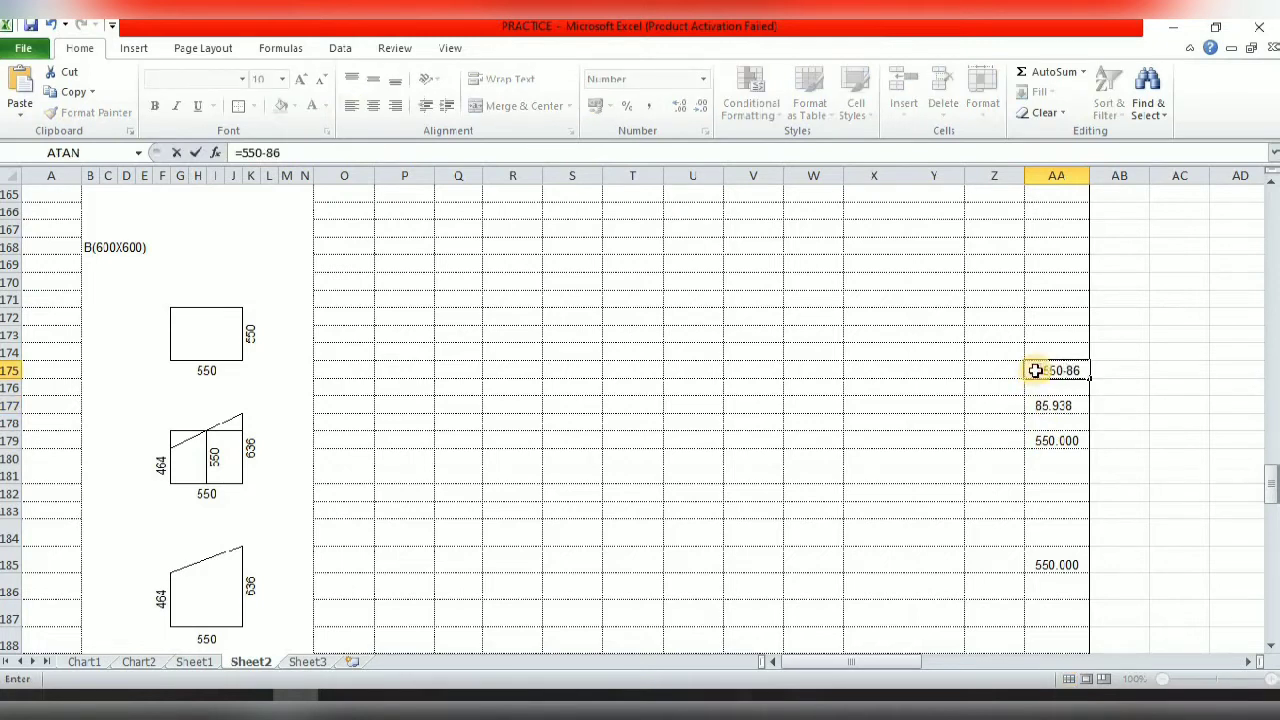
{"action": "key", "text": "Return"}
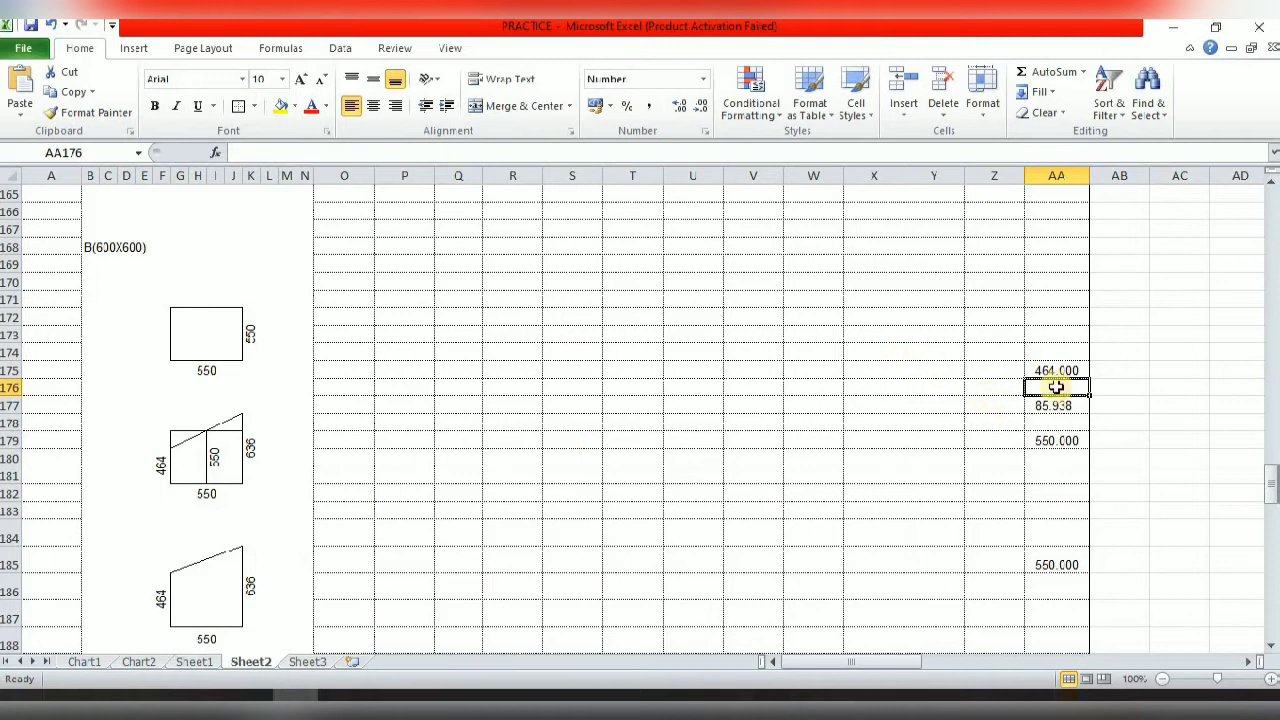
{"action": "type", "text": "=550+86"}
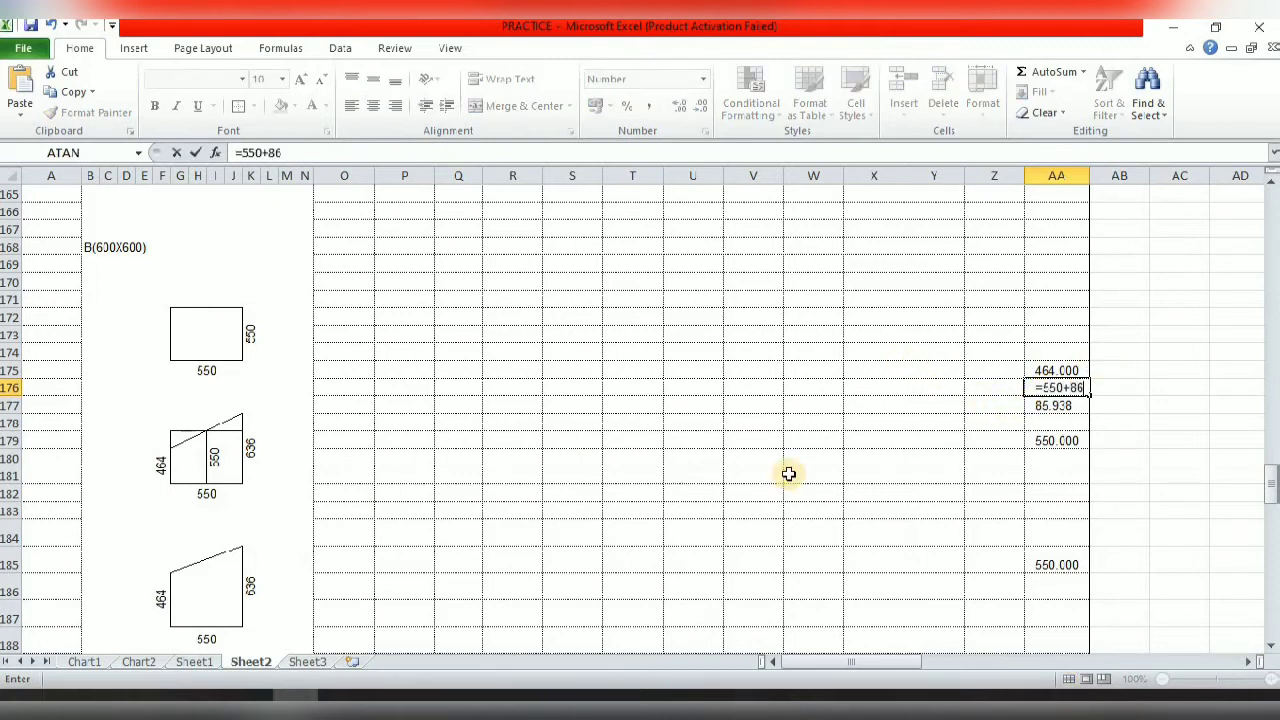
{"action": "key", "text": "Return"}
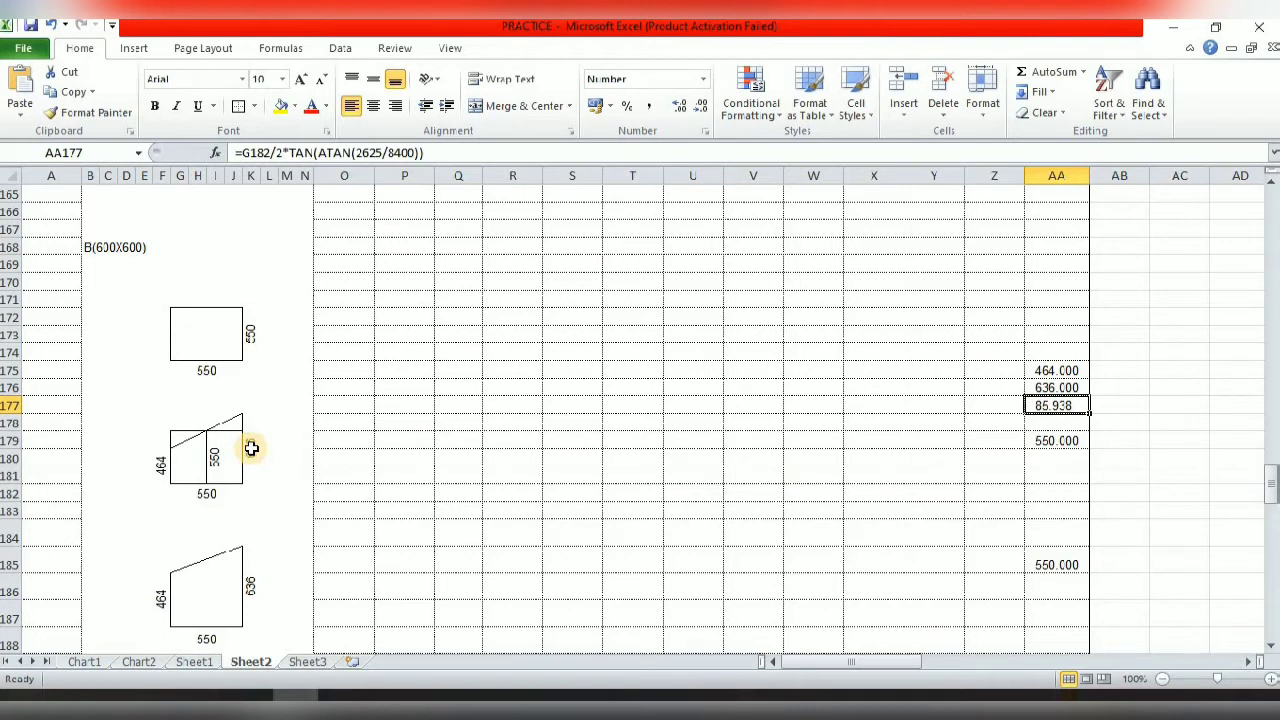
{"action": "left_click", "coordinate": [251, 449]}
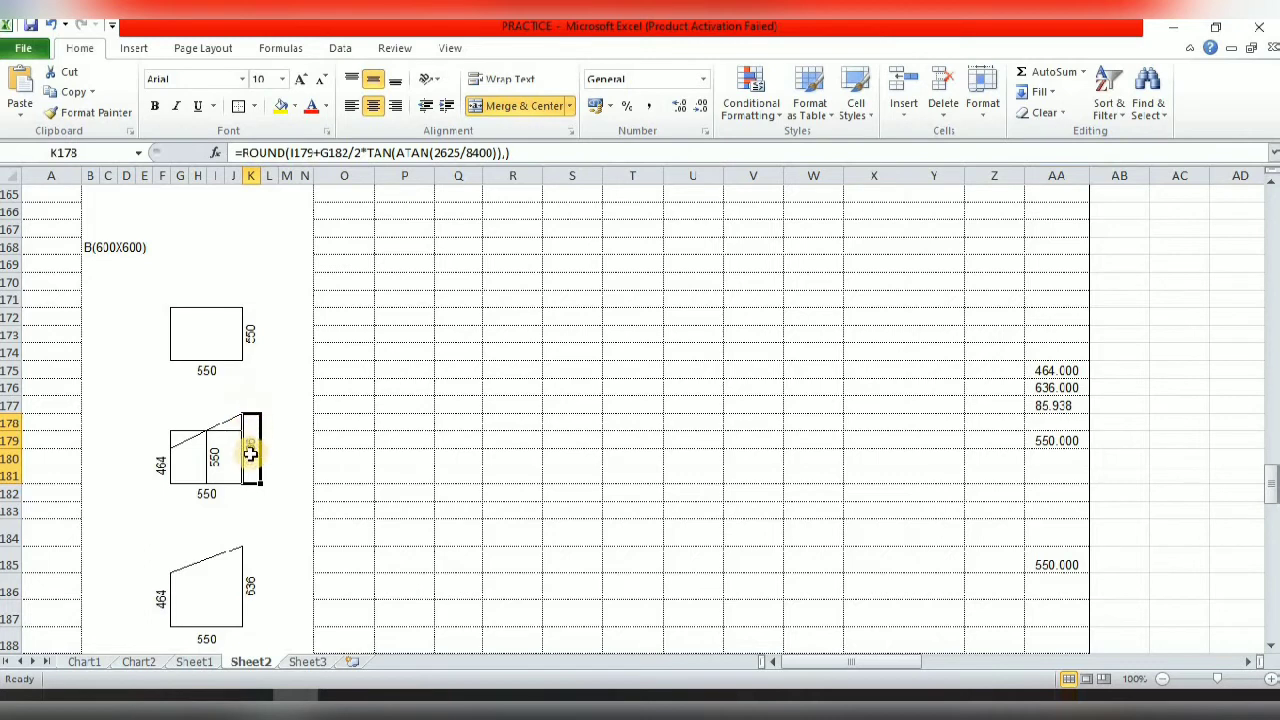
{"action": "left_click", "coordinate": [161, 464]}
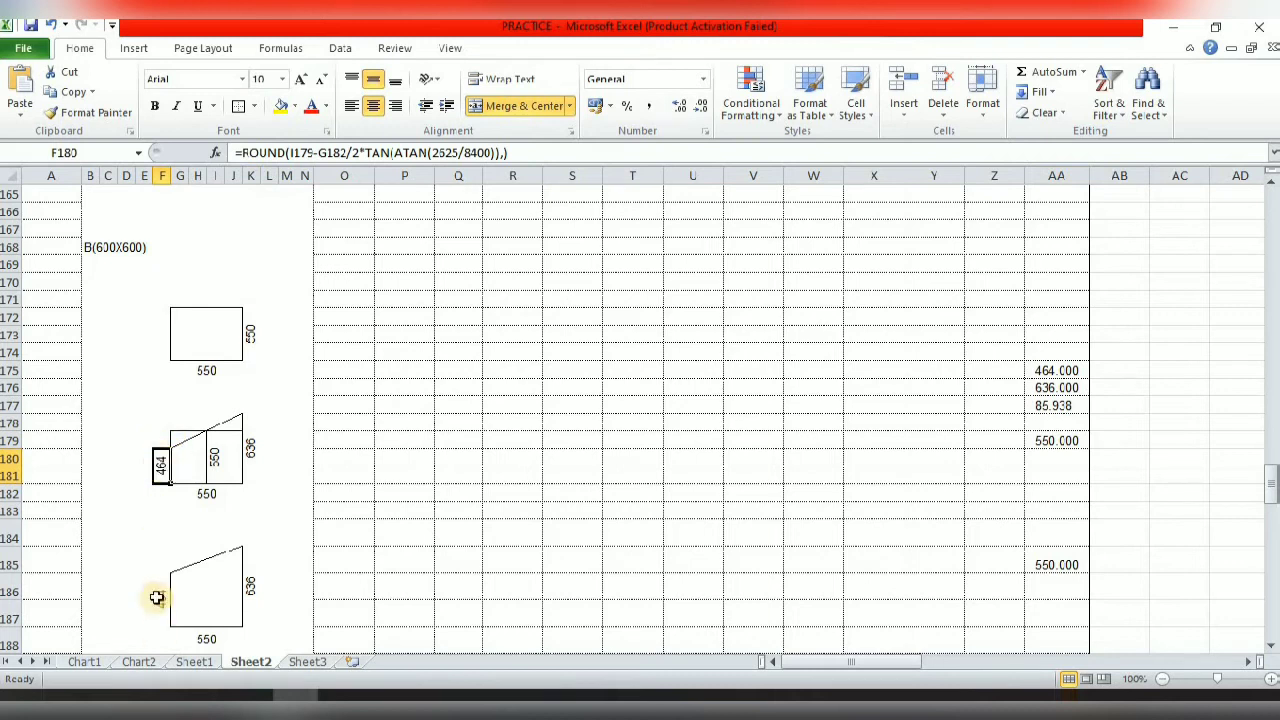
{"action": "left_click", "coordinate": [157, 597]}
{"action": "left_click", "coordinate": [251, 583]}
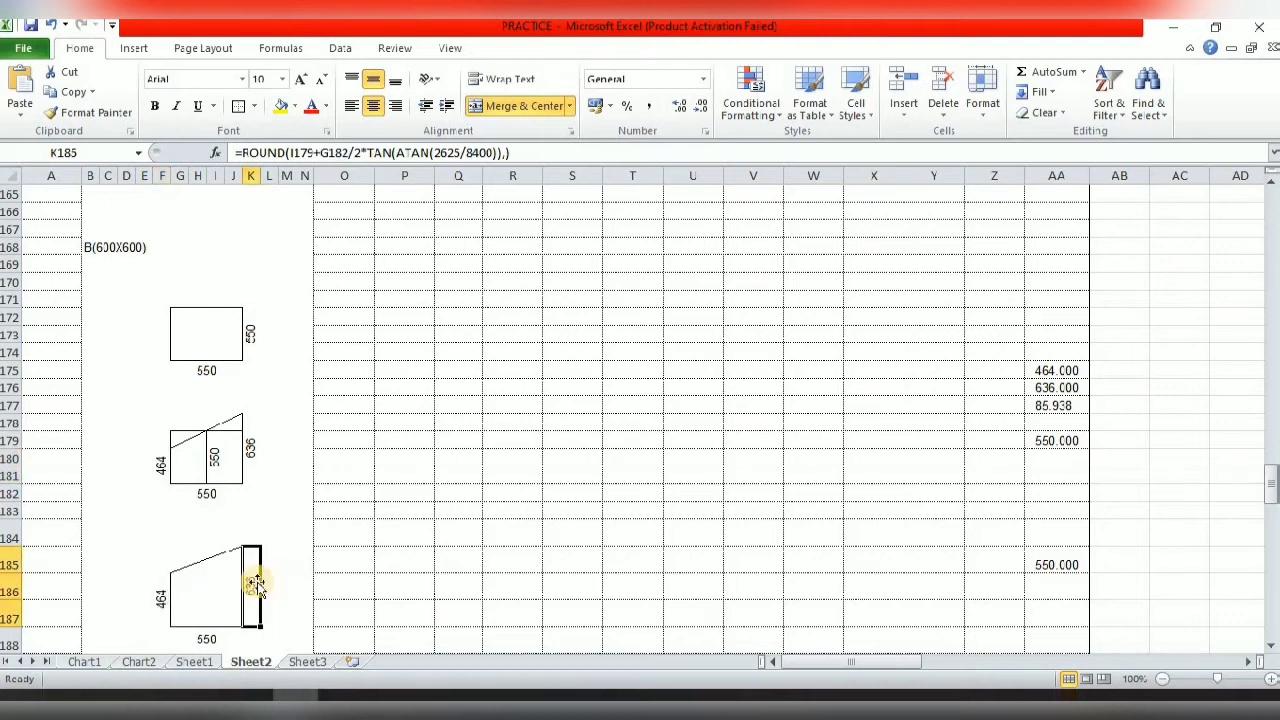
{"action": "key", "text": "alt"}
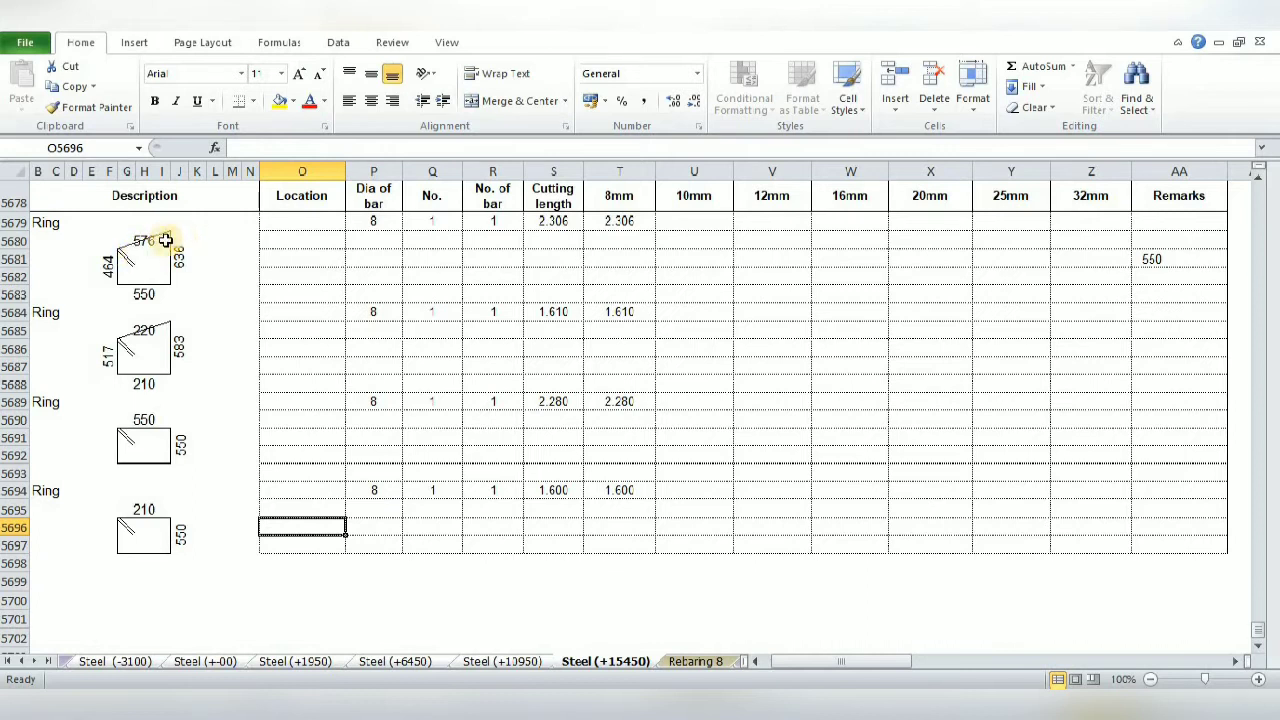
Review the Steel (+15450) ring's bar diameter, dimensions and the 576 sloped-leg ROUND/COS/ATAN formula
{"action": "left_click", "coordinate": [373, 227]}
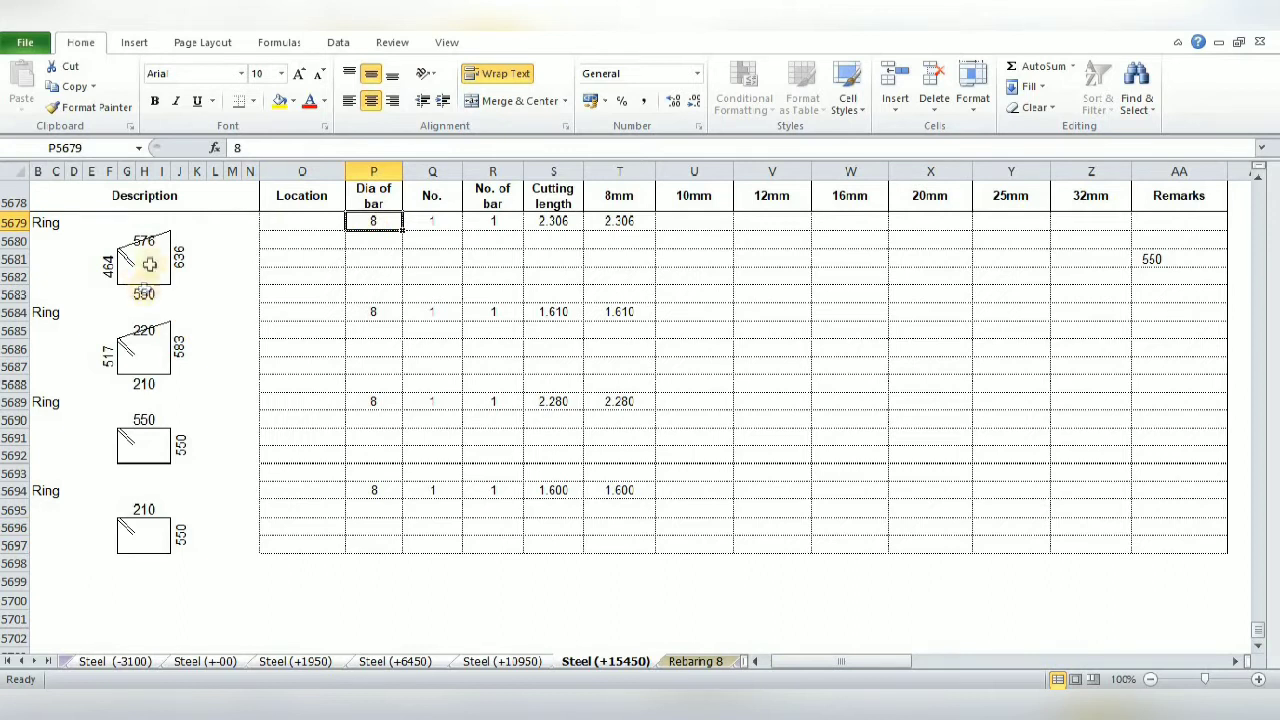
{"action": "left_click", "coordinate": [126, 312]}
{"action": "left_click", "coordinate": [148, 243]}
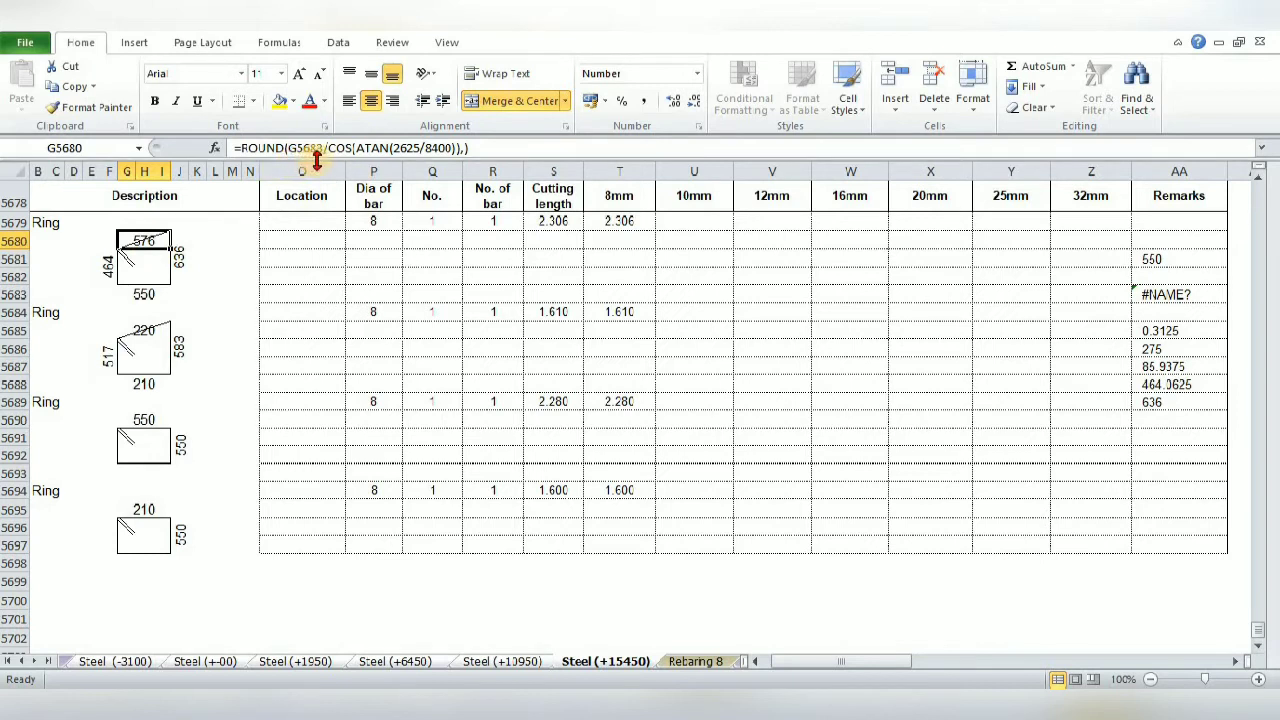
{"action": "key", "text": "Right"}
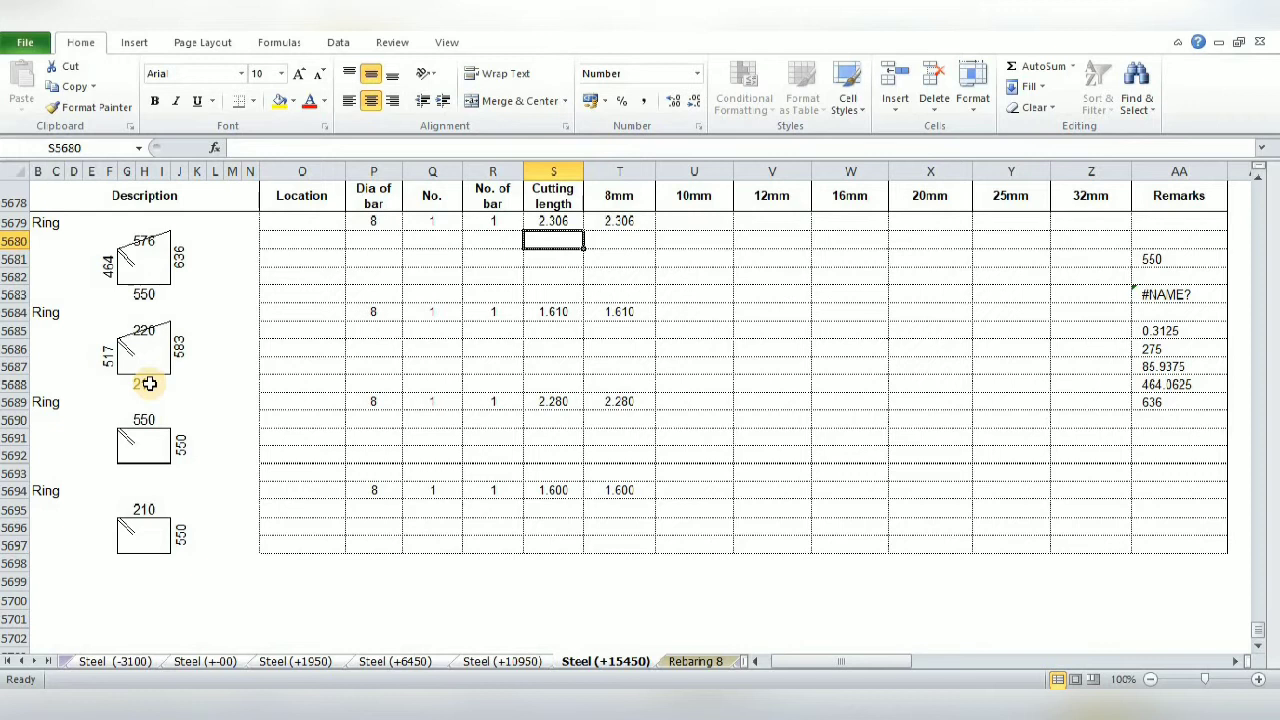
{"action": "left_click", "coordinate": [148, 384]}
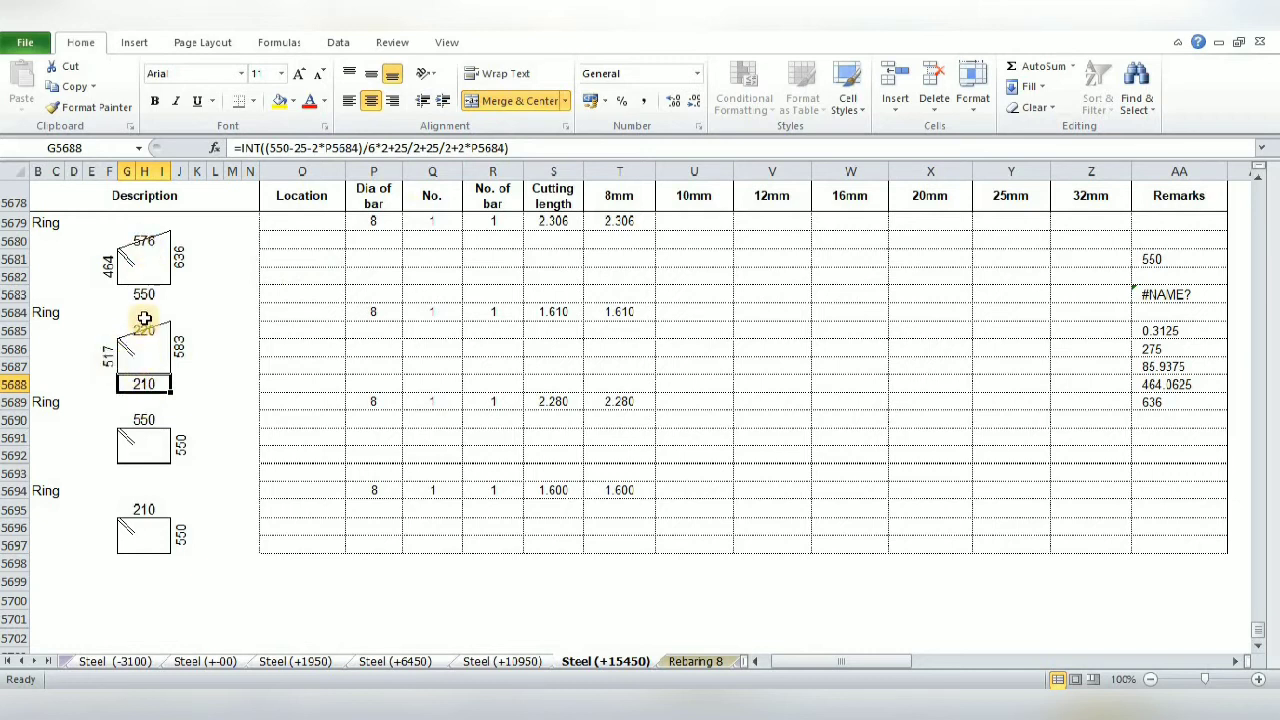
{"action": "left_click", "coordinate": [108, 356]}
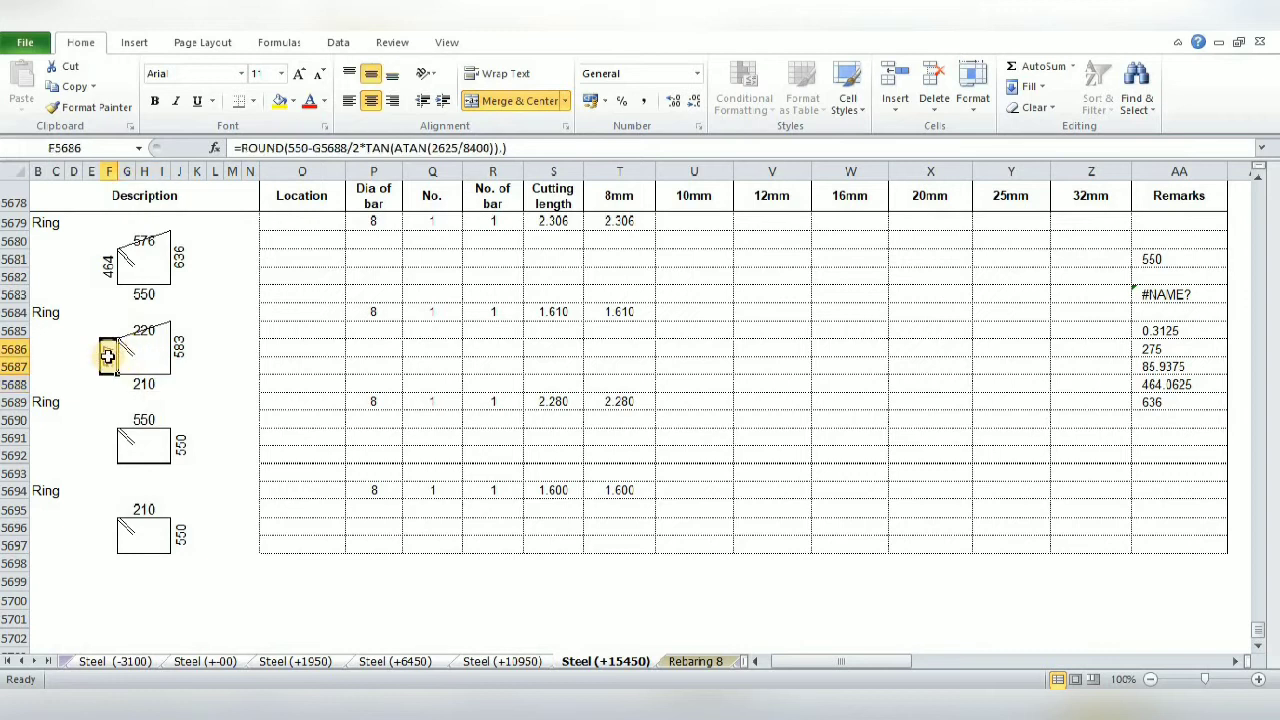
{"action": "left_click_drag", "start_coordinate": [162, 287], "coordinate": [210, 232]}
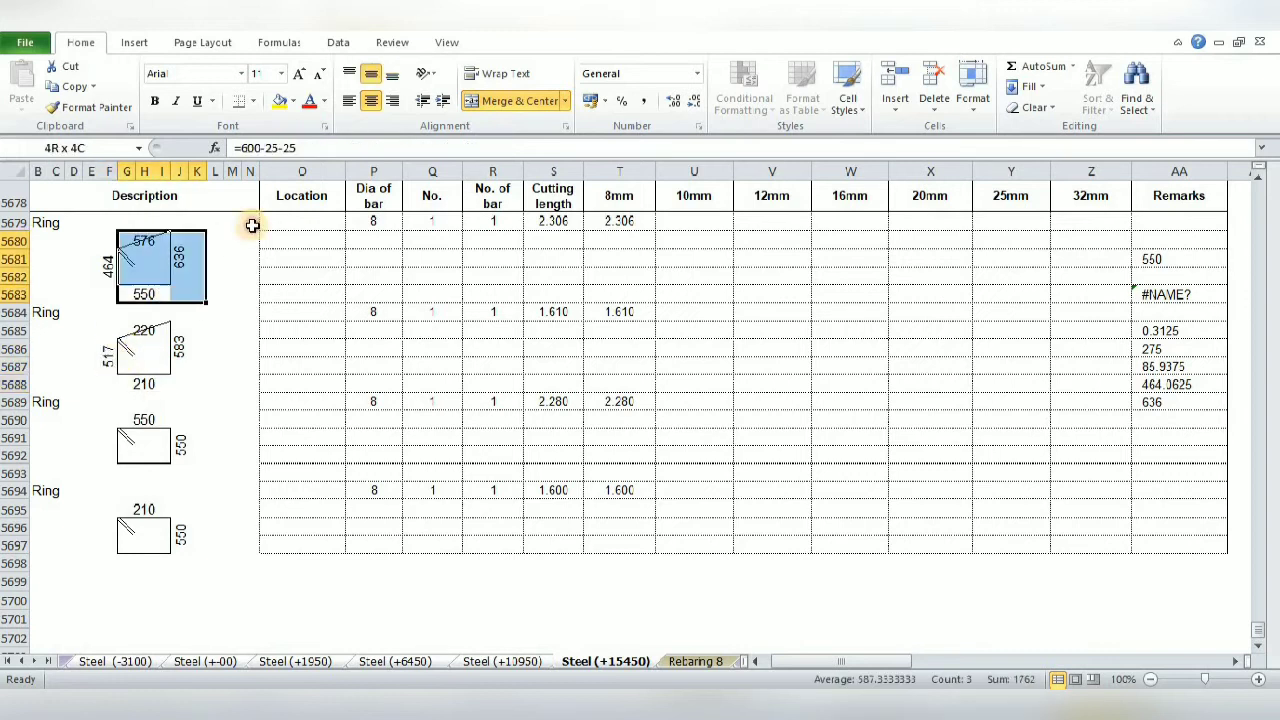
{"action": "left_click", "coordinate": [112, 362]}
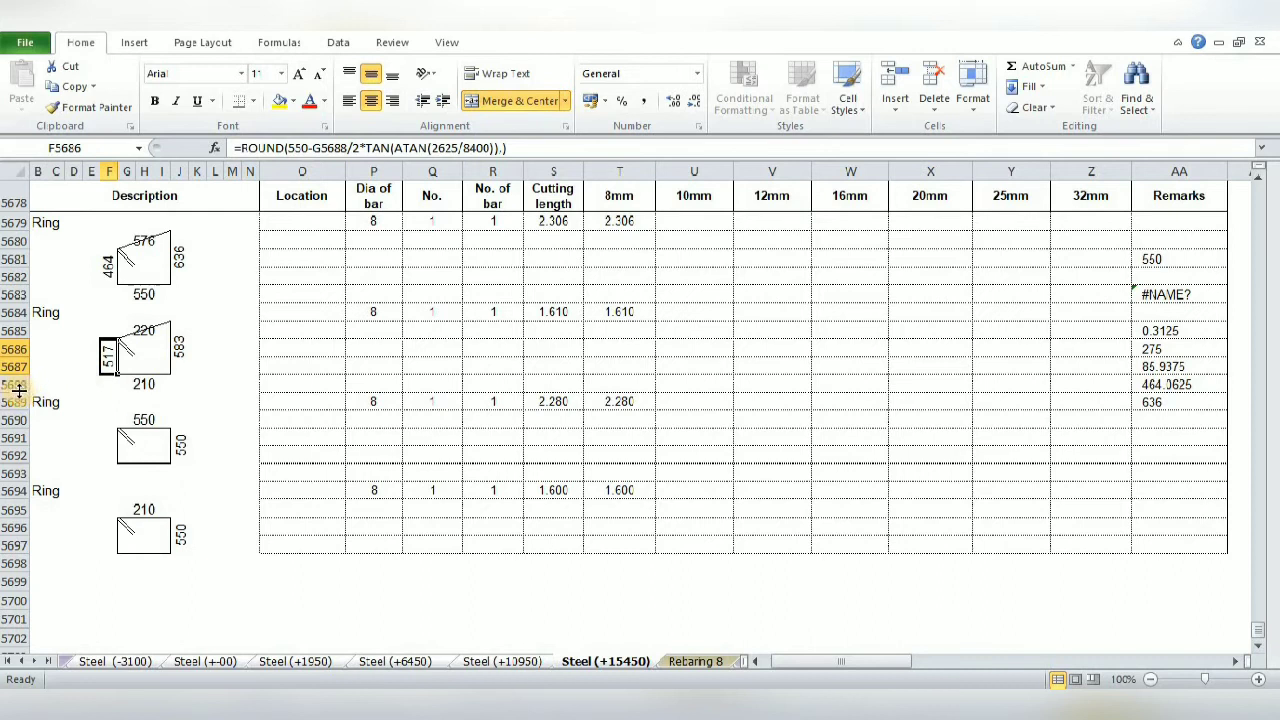
{"action": "left_click", "coordinate": [139, 384]}
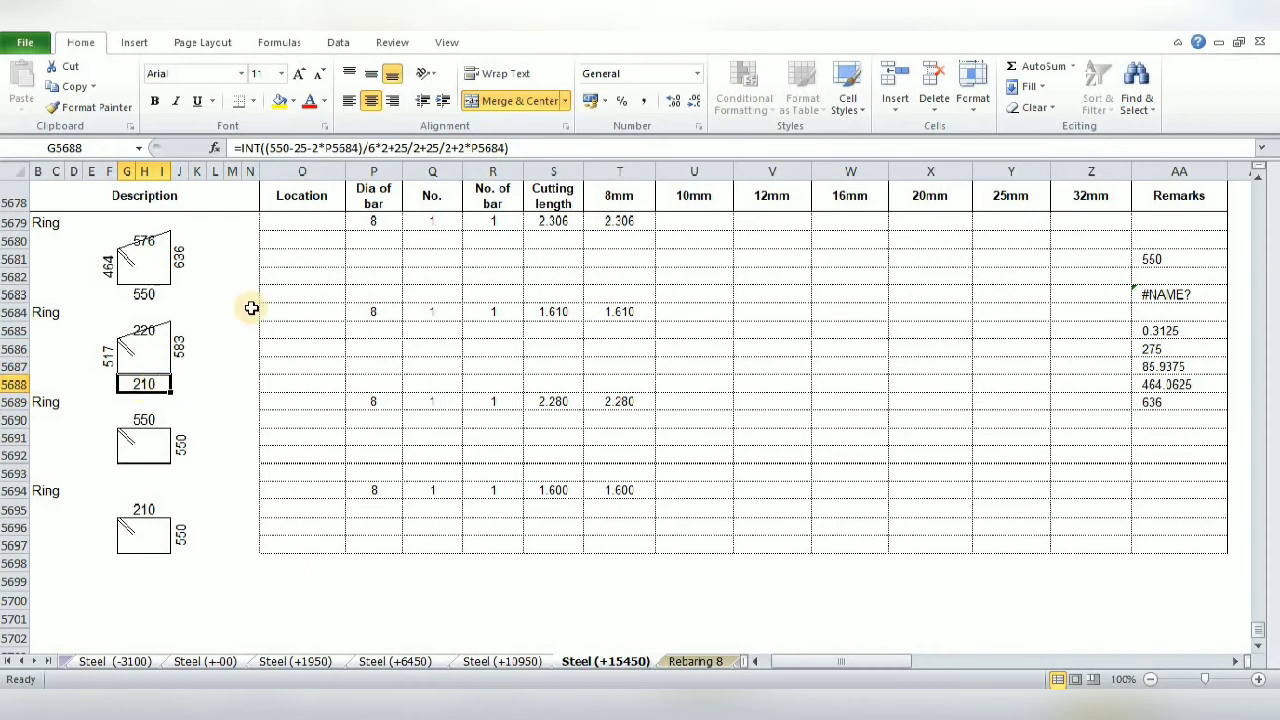
{"action": "left_click", "coordinate": [109, 355]}
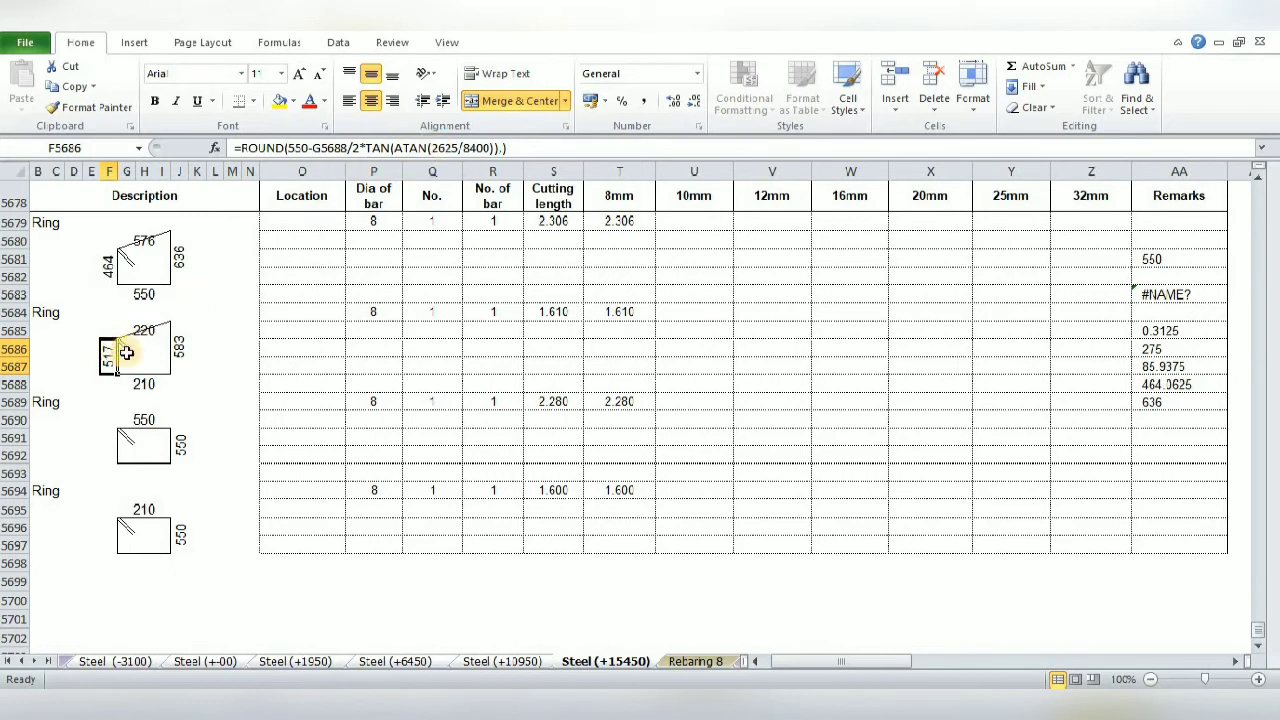
{"action": "left_click", "coordinate": [179, 352]}
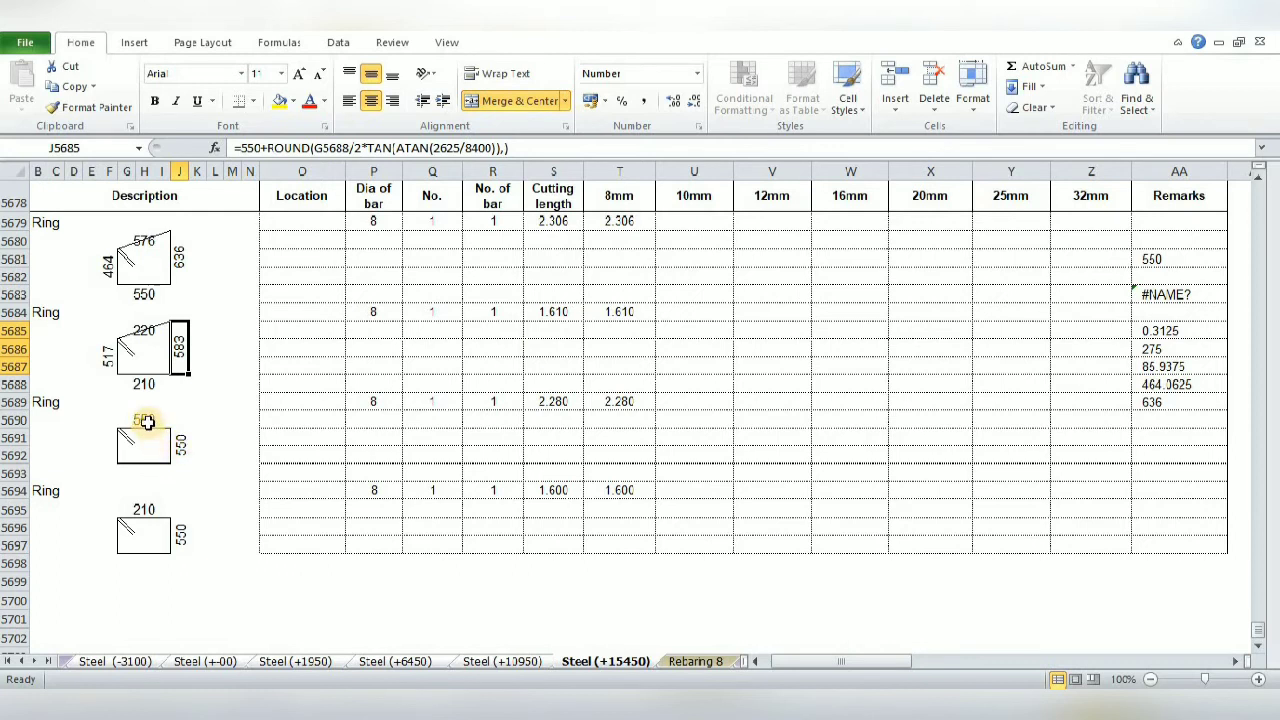
{"action": "left_click", "coordinate": [146, 422]}
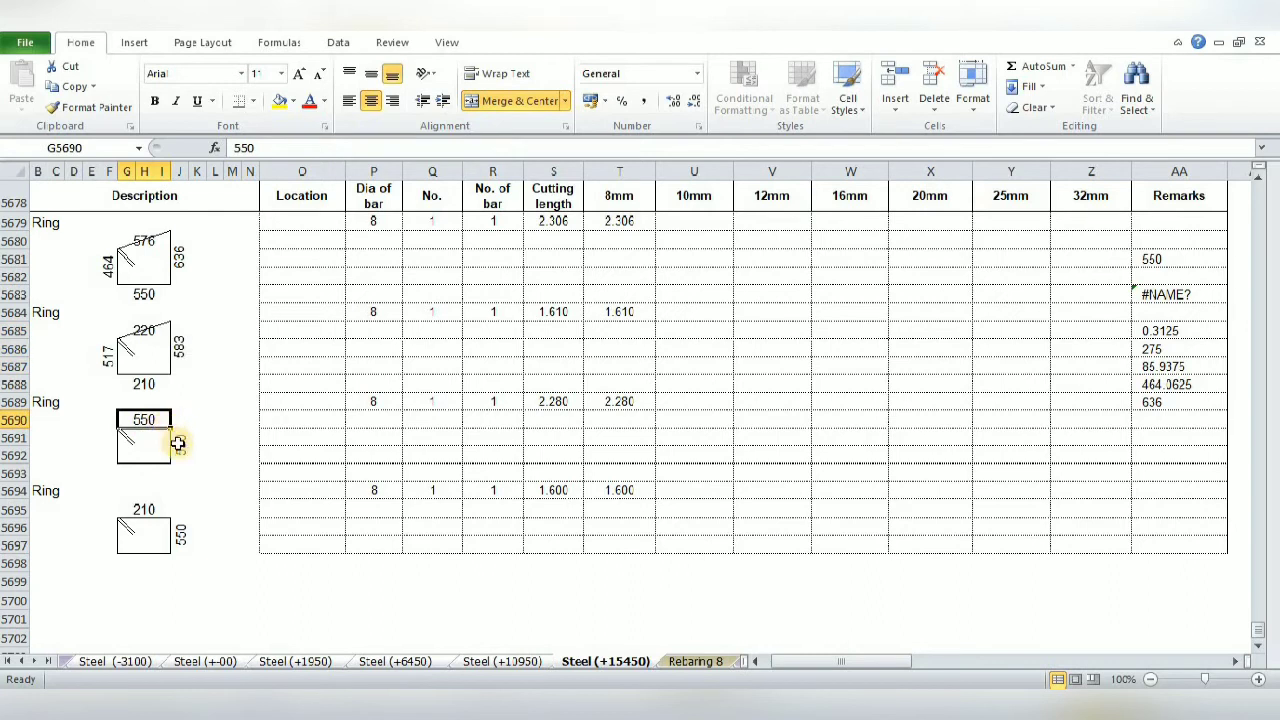
{"action": "left_click", "coordinate": [178, 444]}
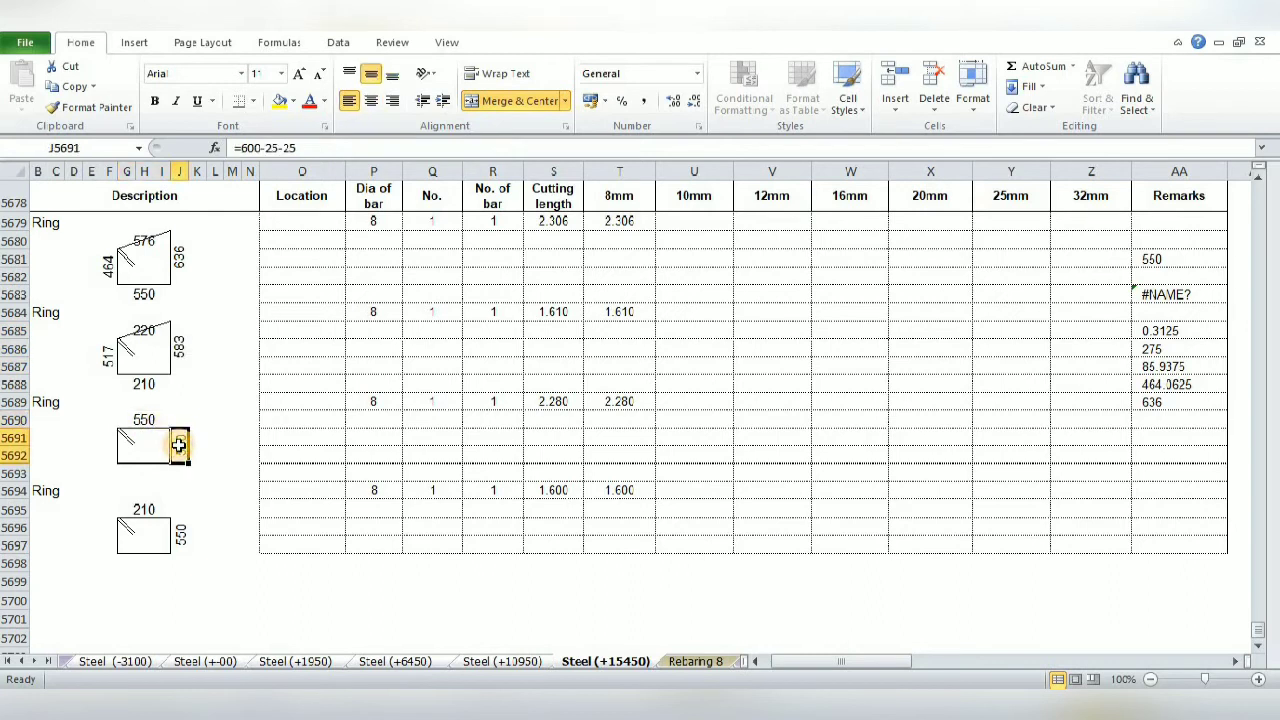
{"action": "left_click", "coordinate": [557, 401]}
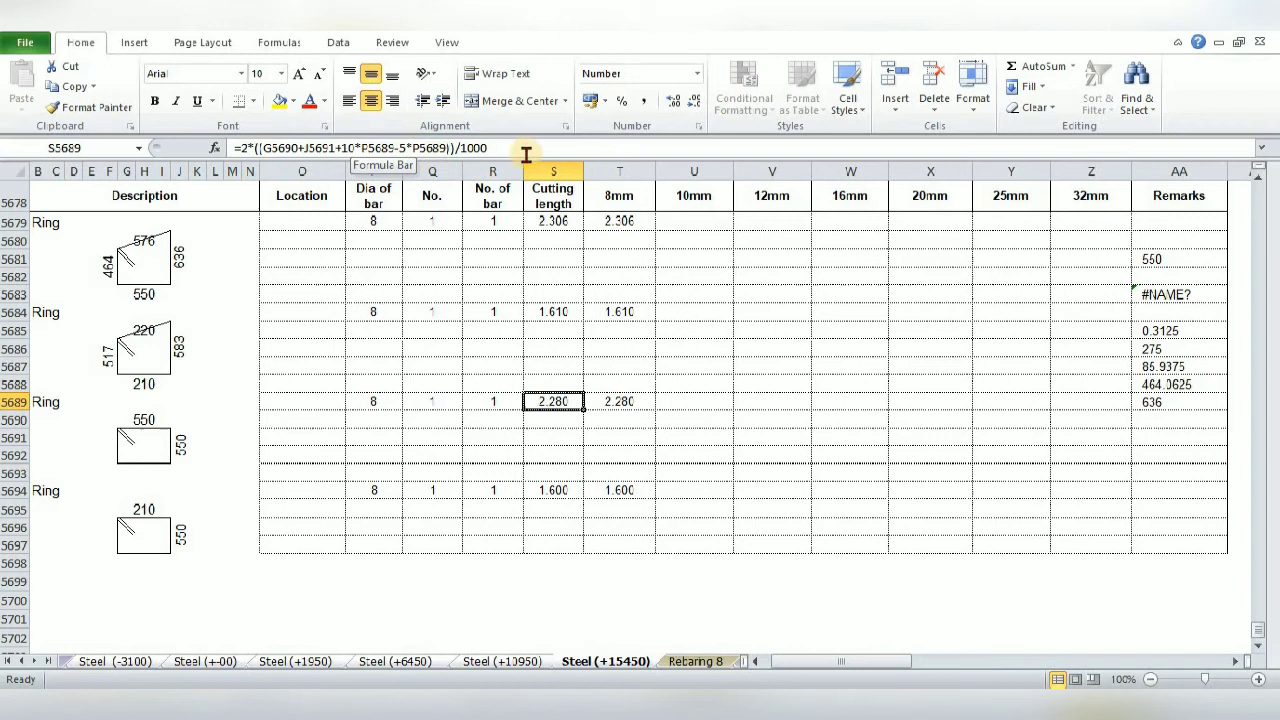
{"action": "key", "text": "Down"}
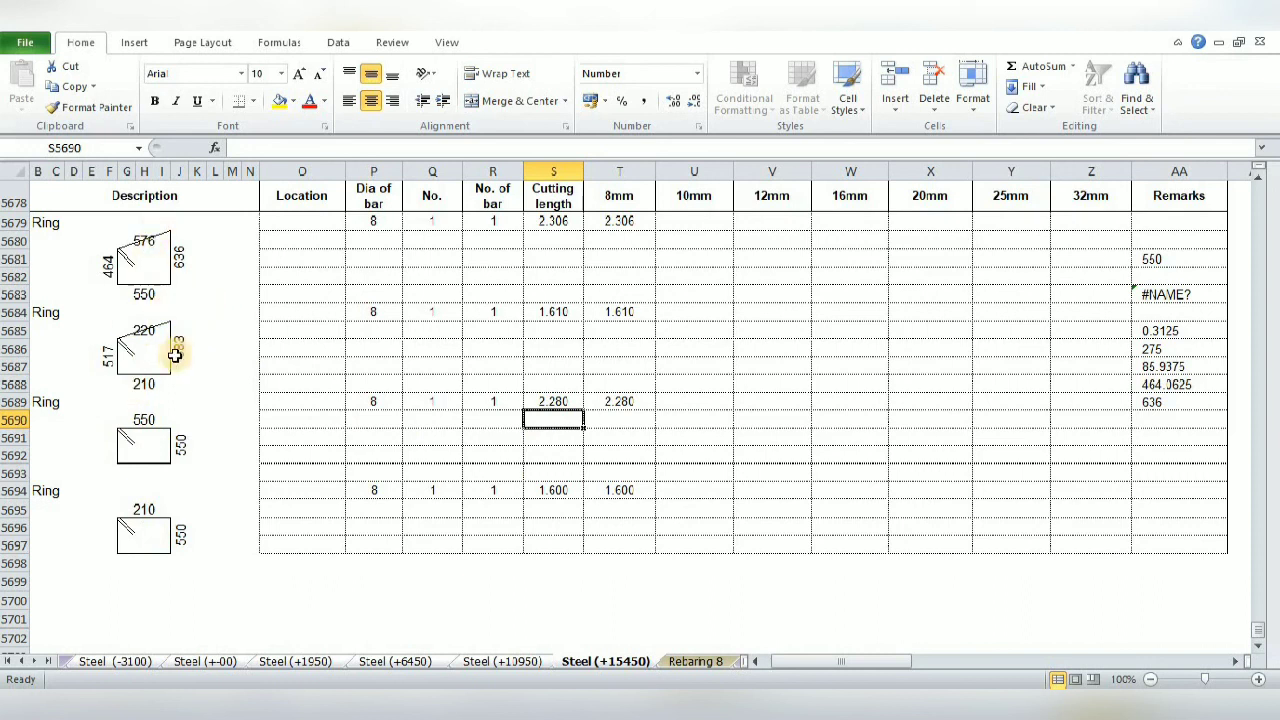
Display the photo of 4-legged stirrups in a horizontal auditorium-slab beam
{"action": "left_click", "coordinate": [330, 640]}
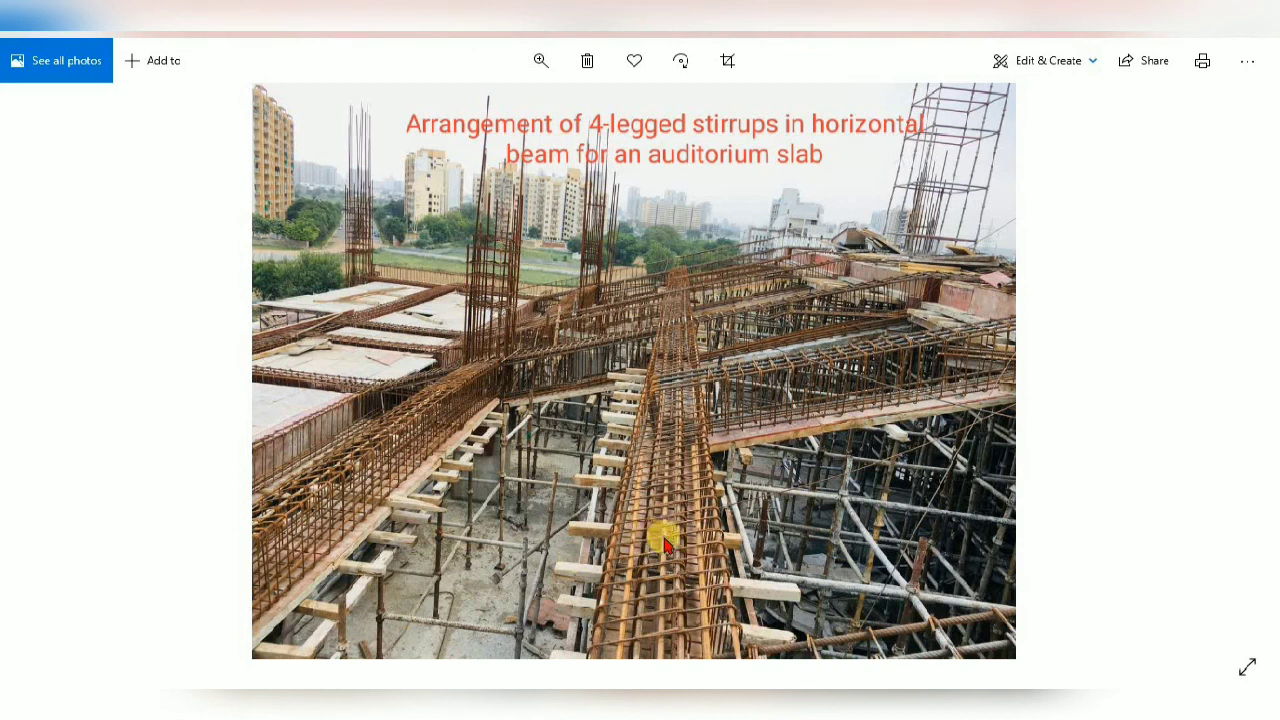